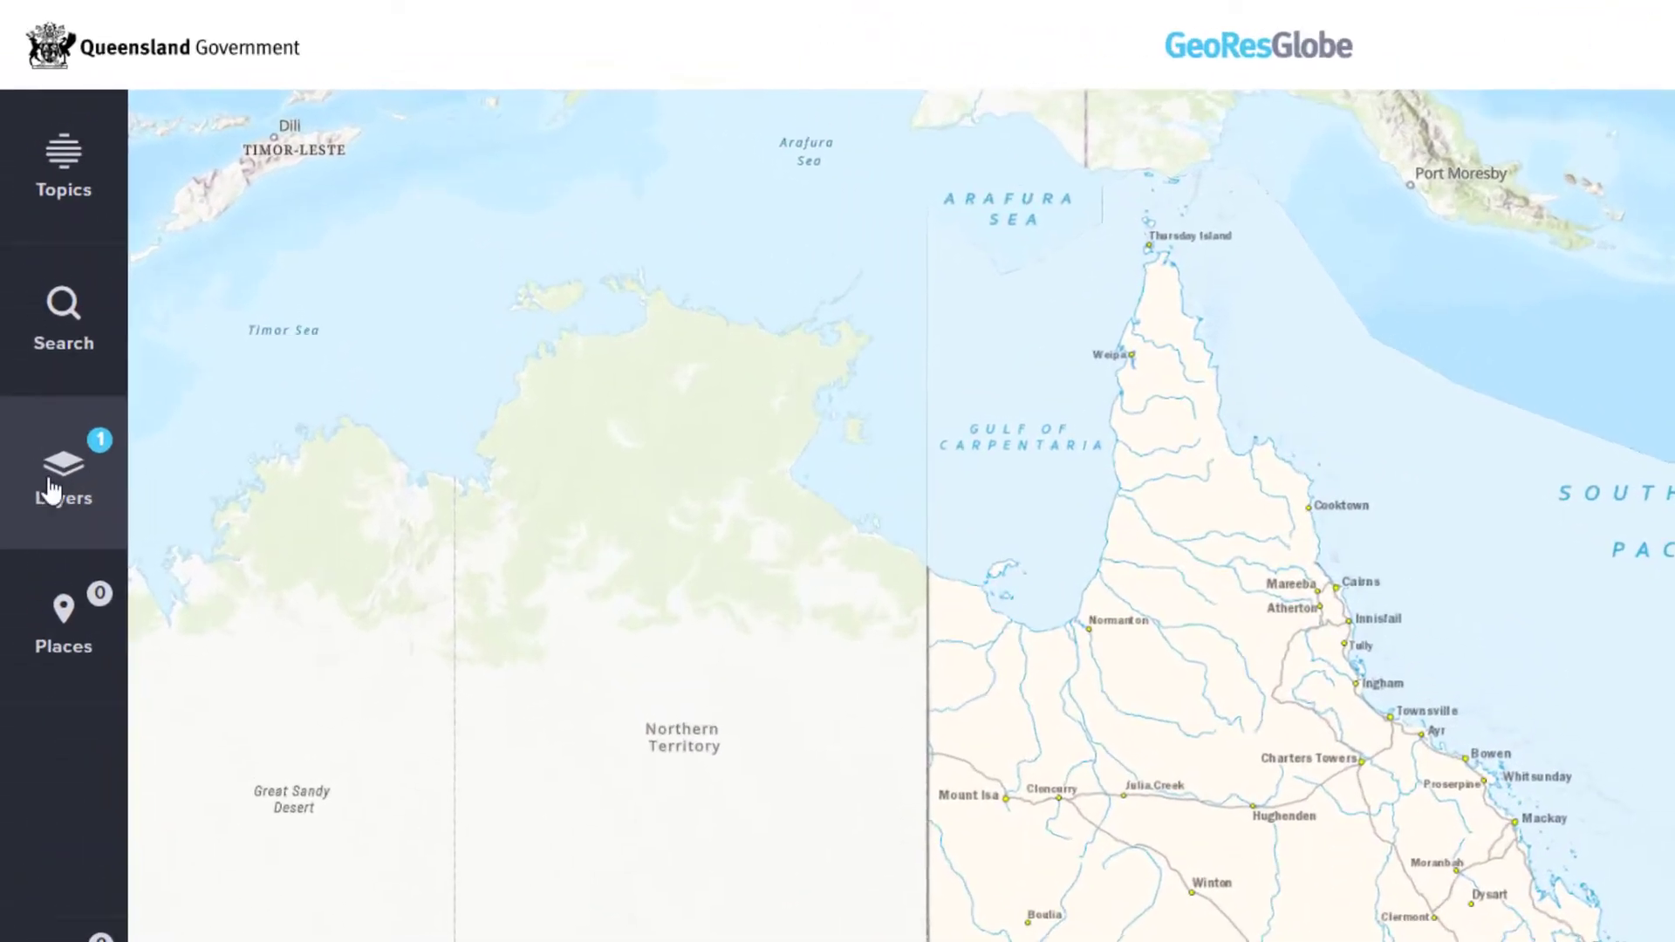
Browse All Layers, expand GSQ Open Data Portal, and toggle Collaborative exploration initiative on and off.
click(37, 330)
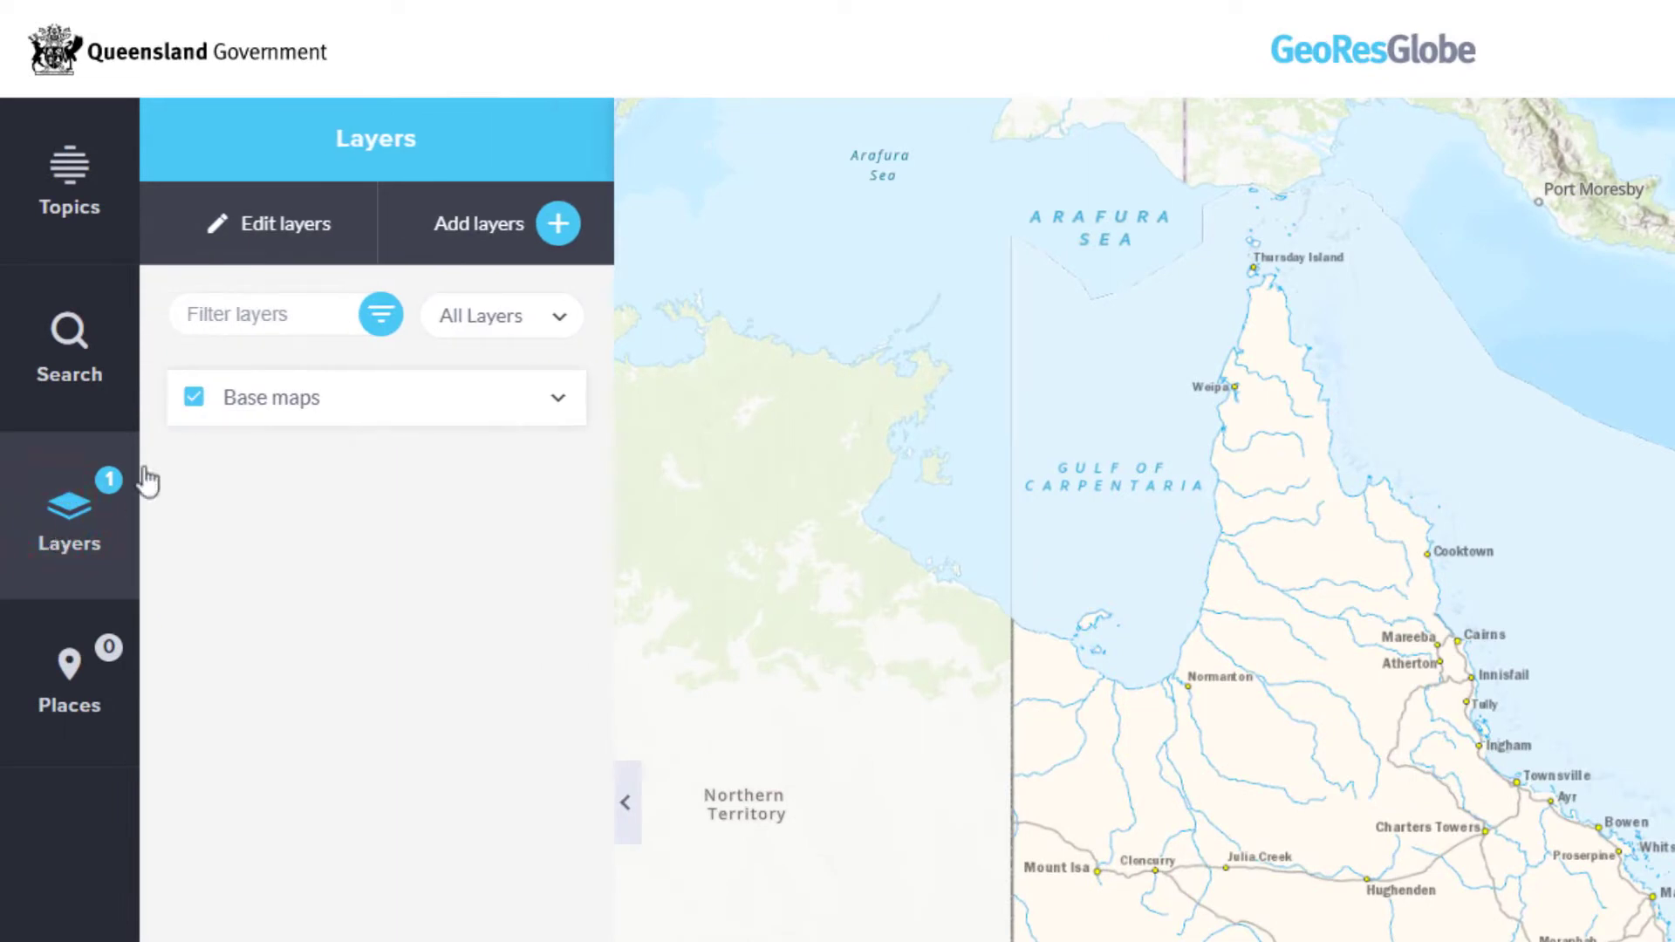
click(559, 228)
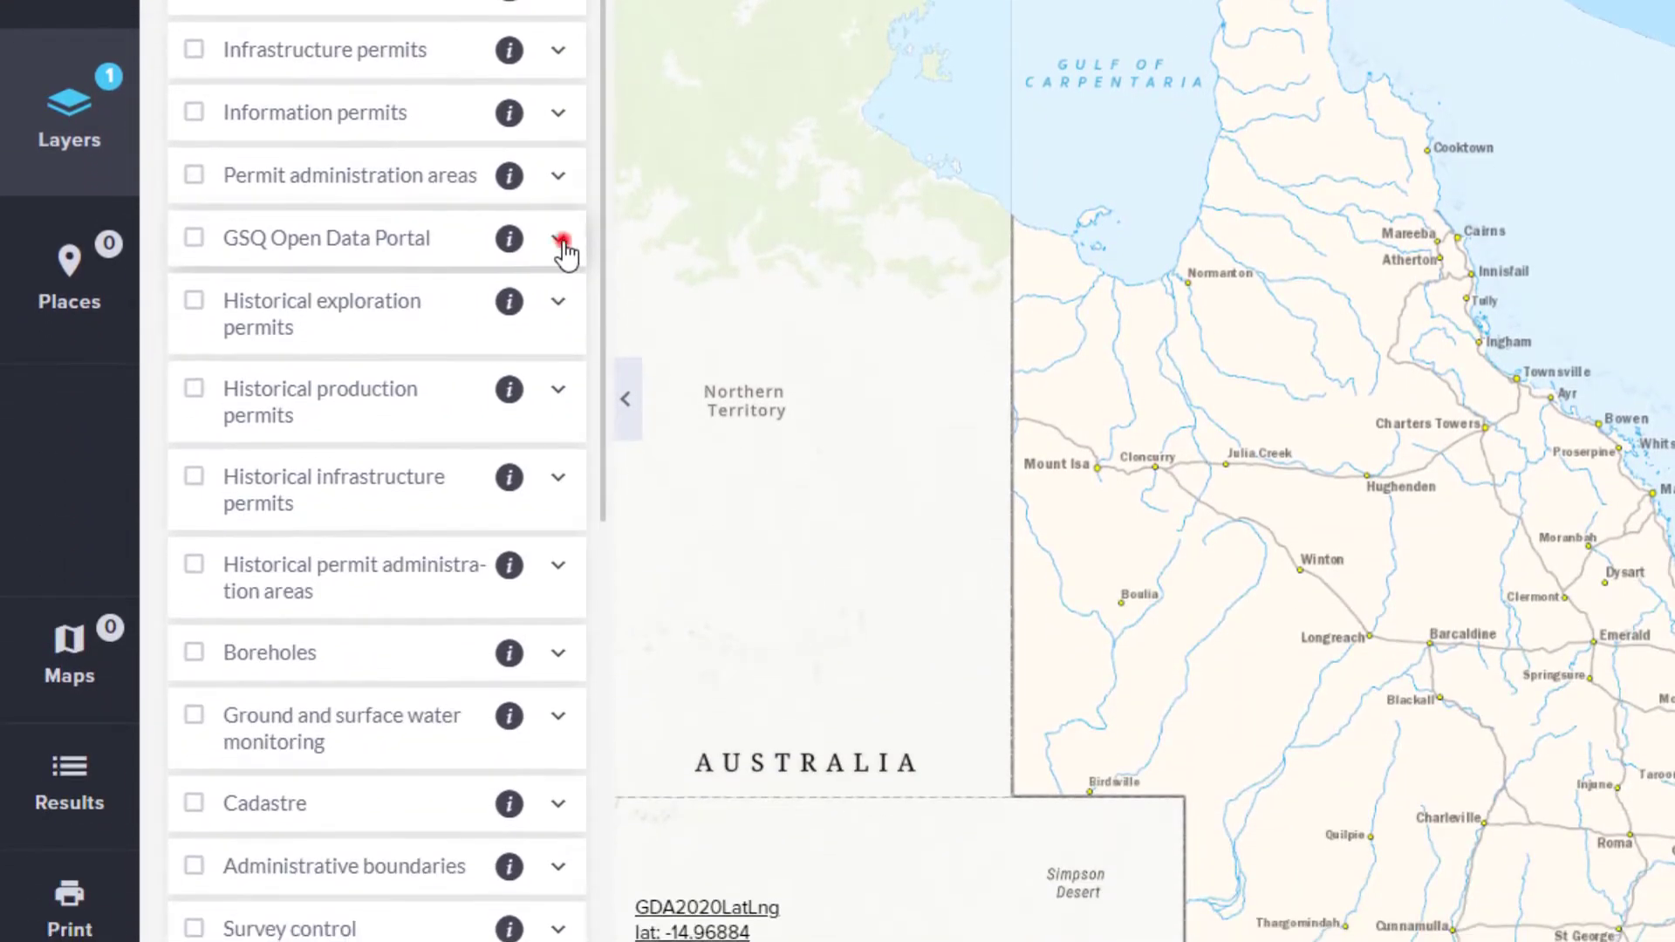
click(562, 242)
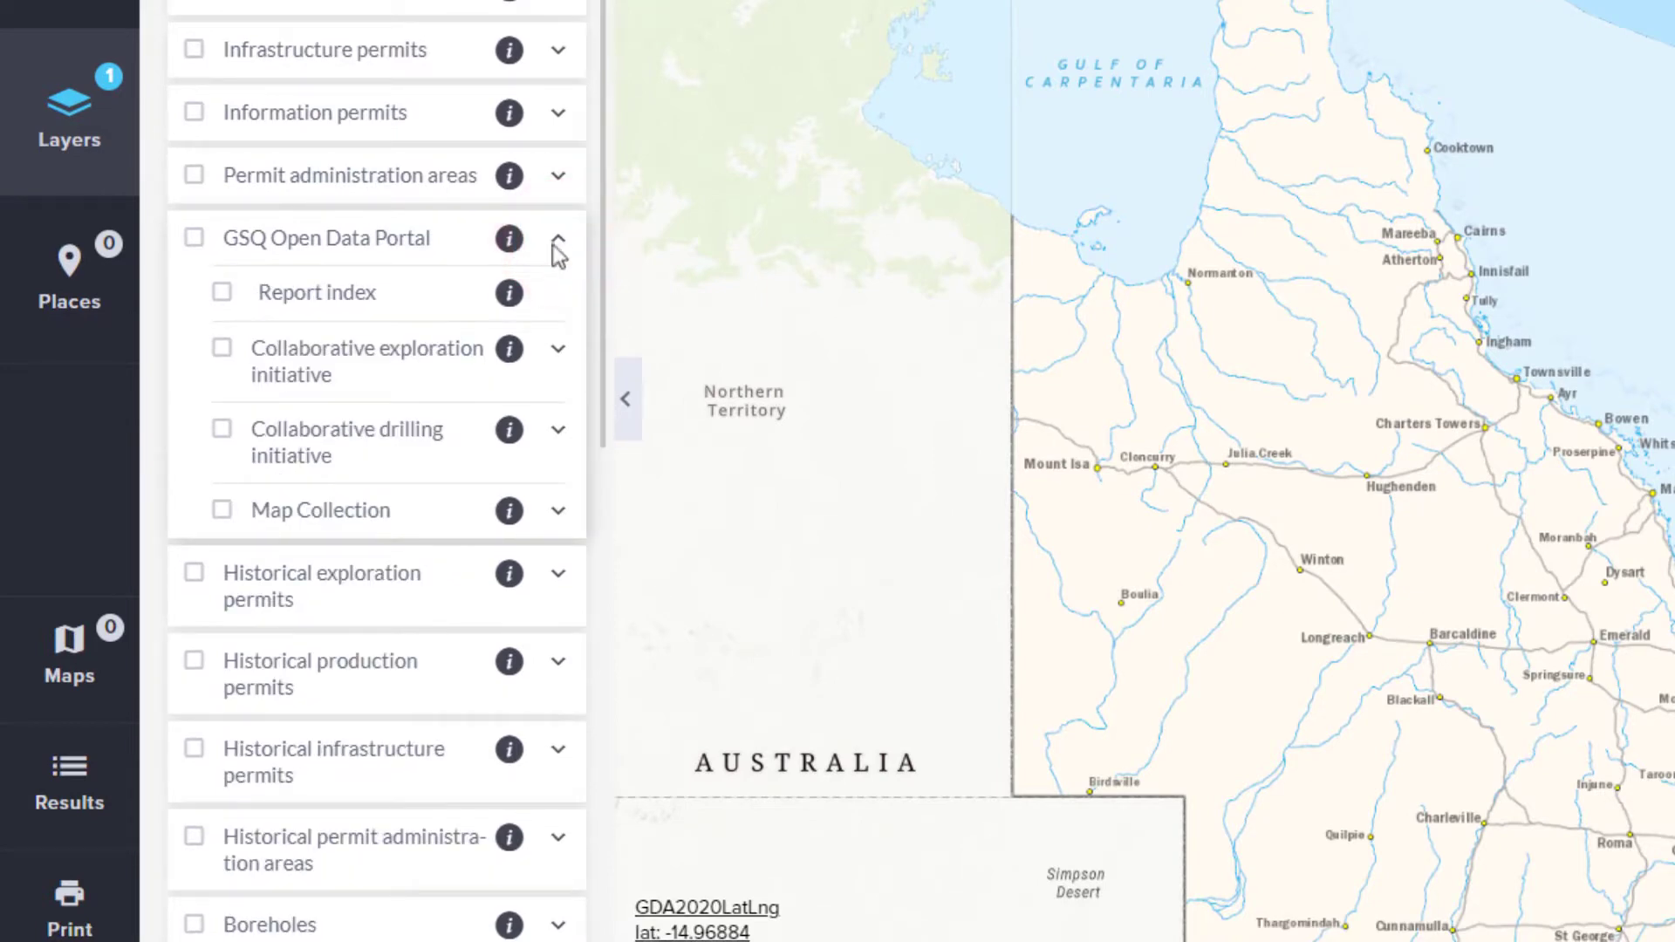
click(221, 348)
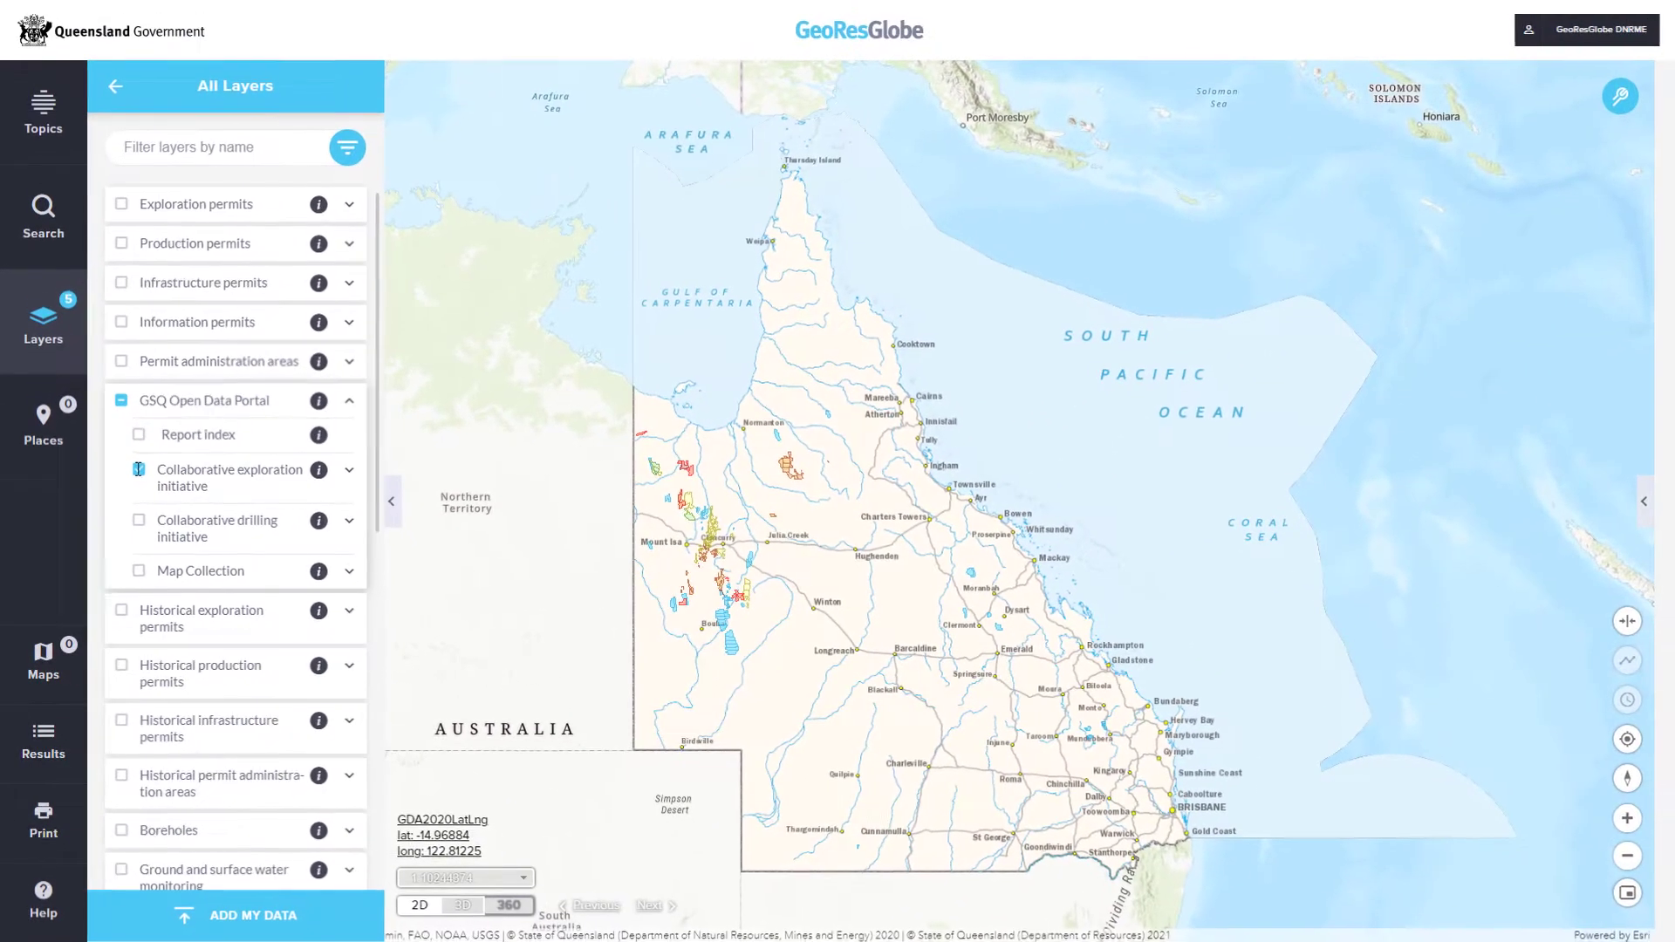
click(185, 401)
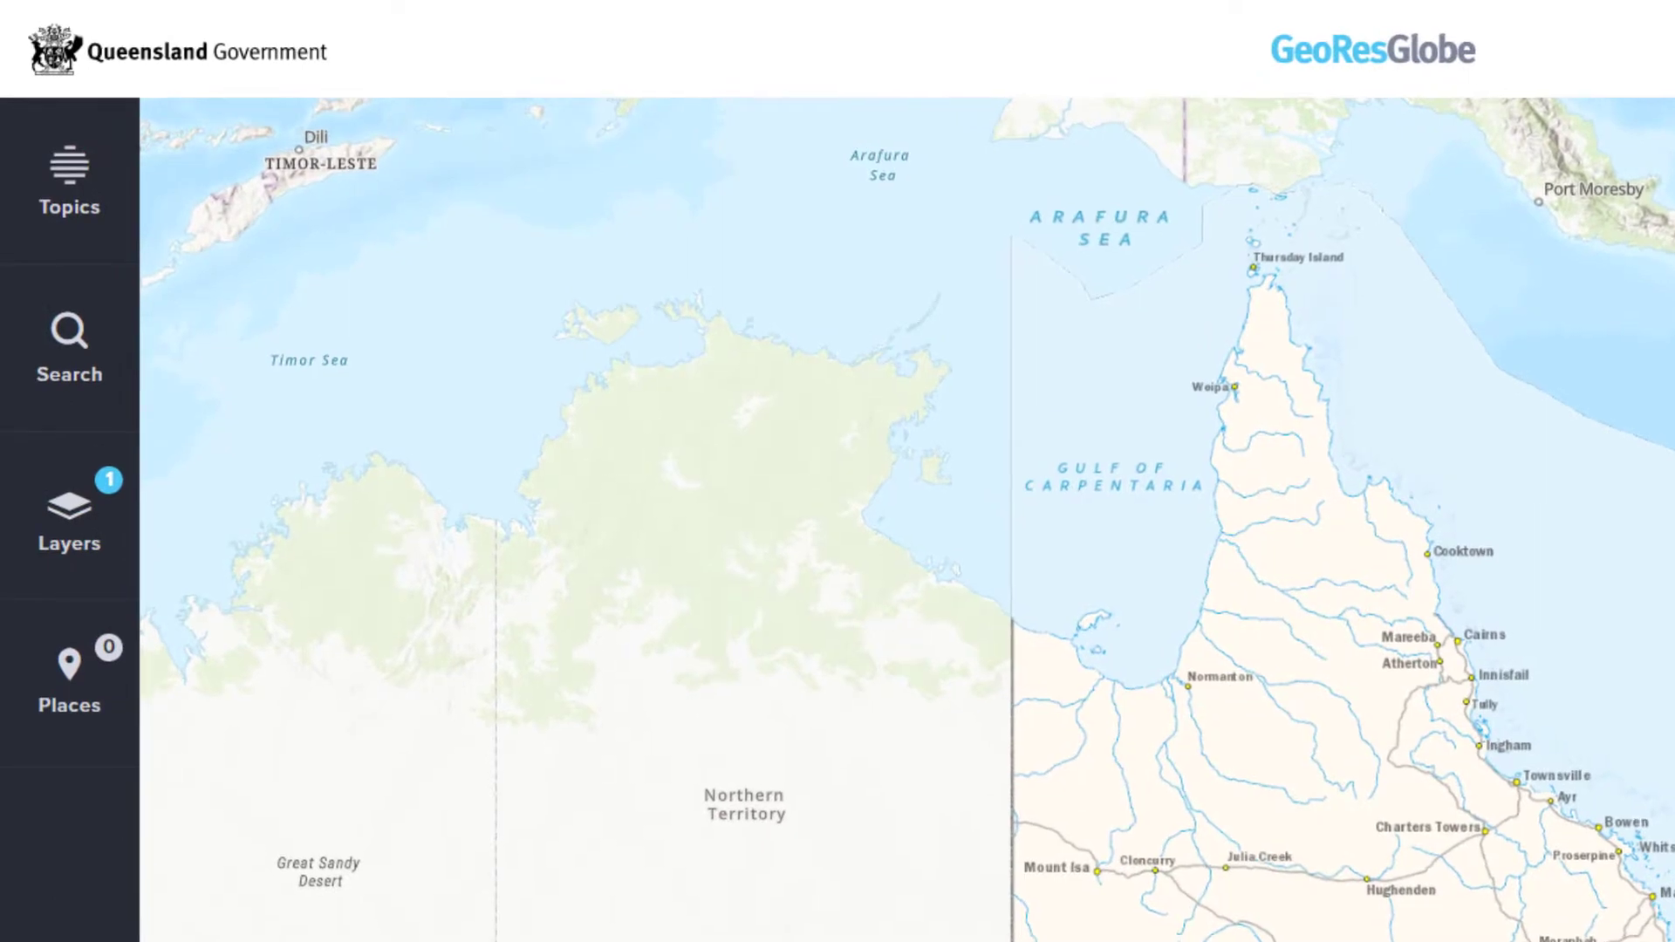
Search topics for 'GSQ', then launch the GSQ Open Data Portal topic and add it to the globe.
click(31, 109)
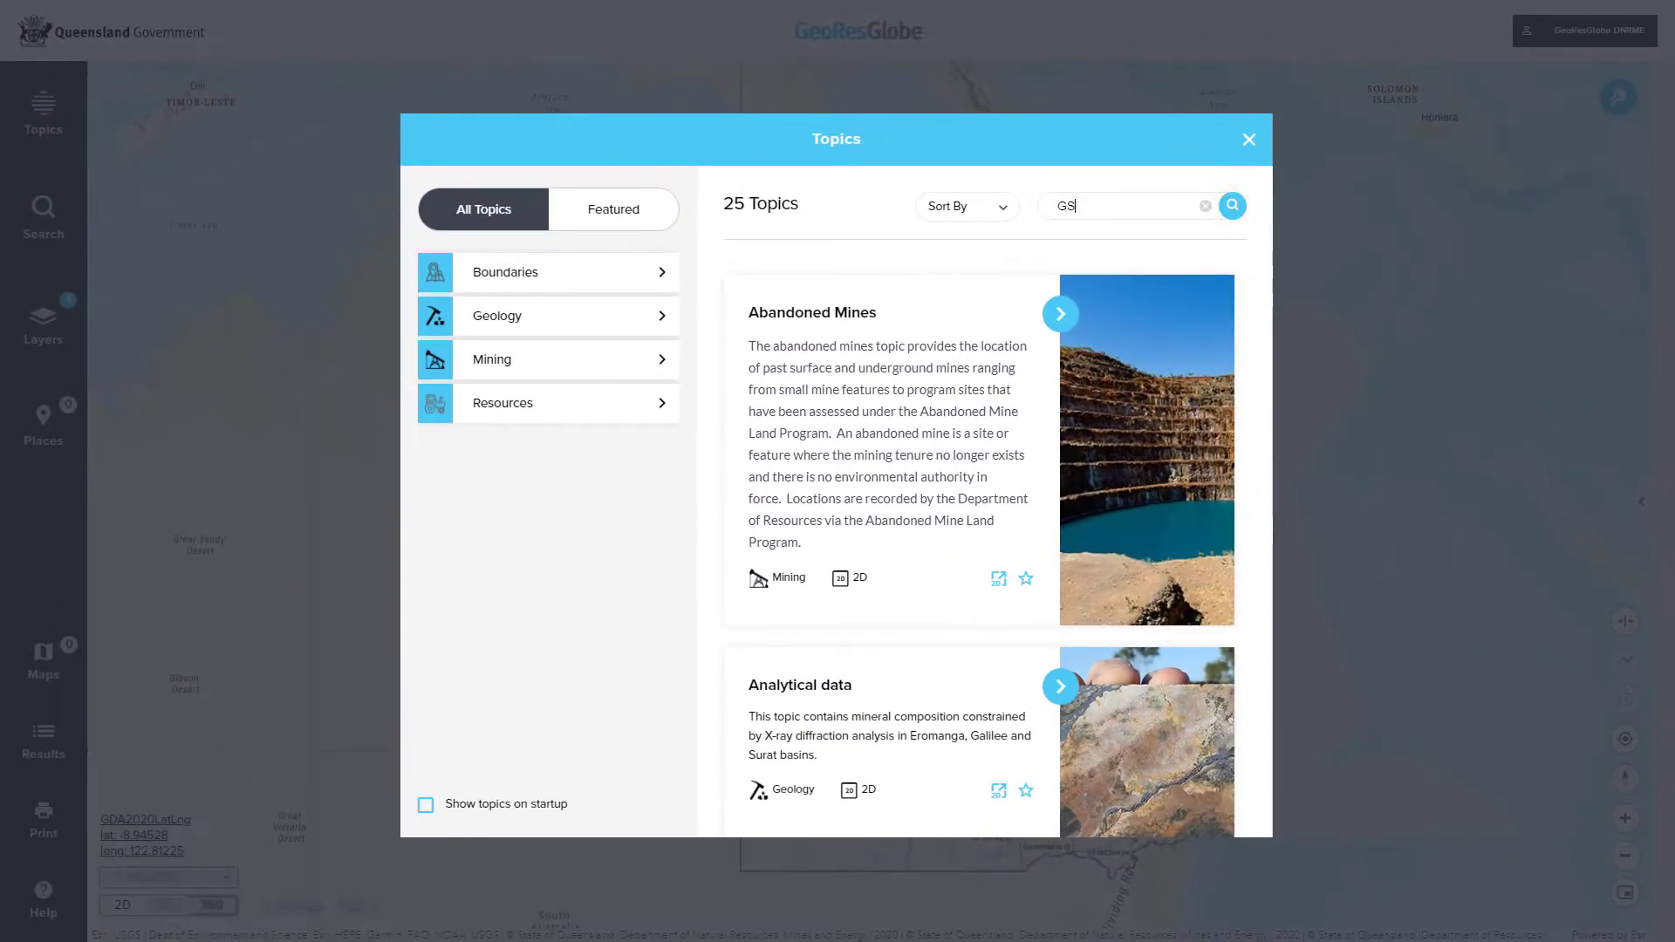
click(1224, 209)
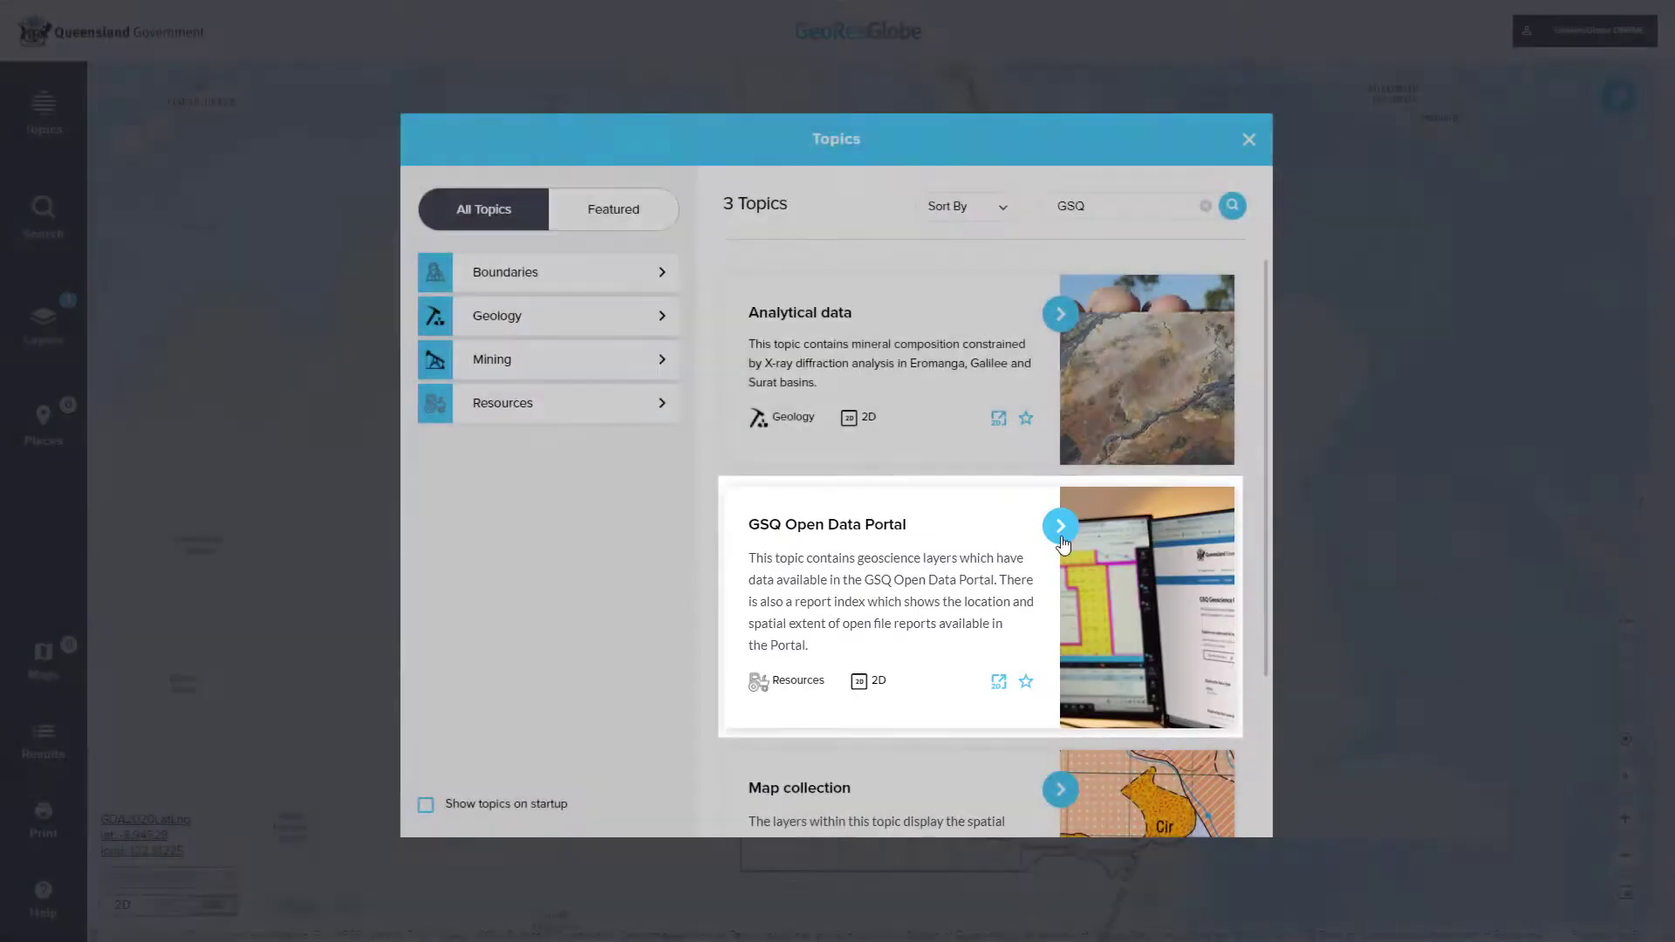
click(1061, 532)
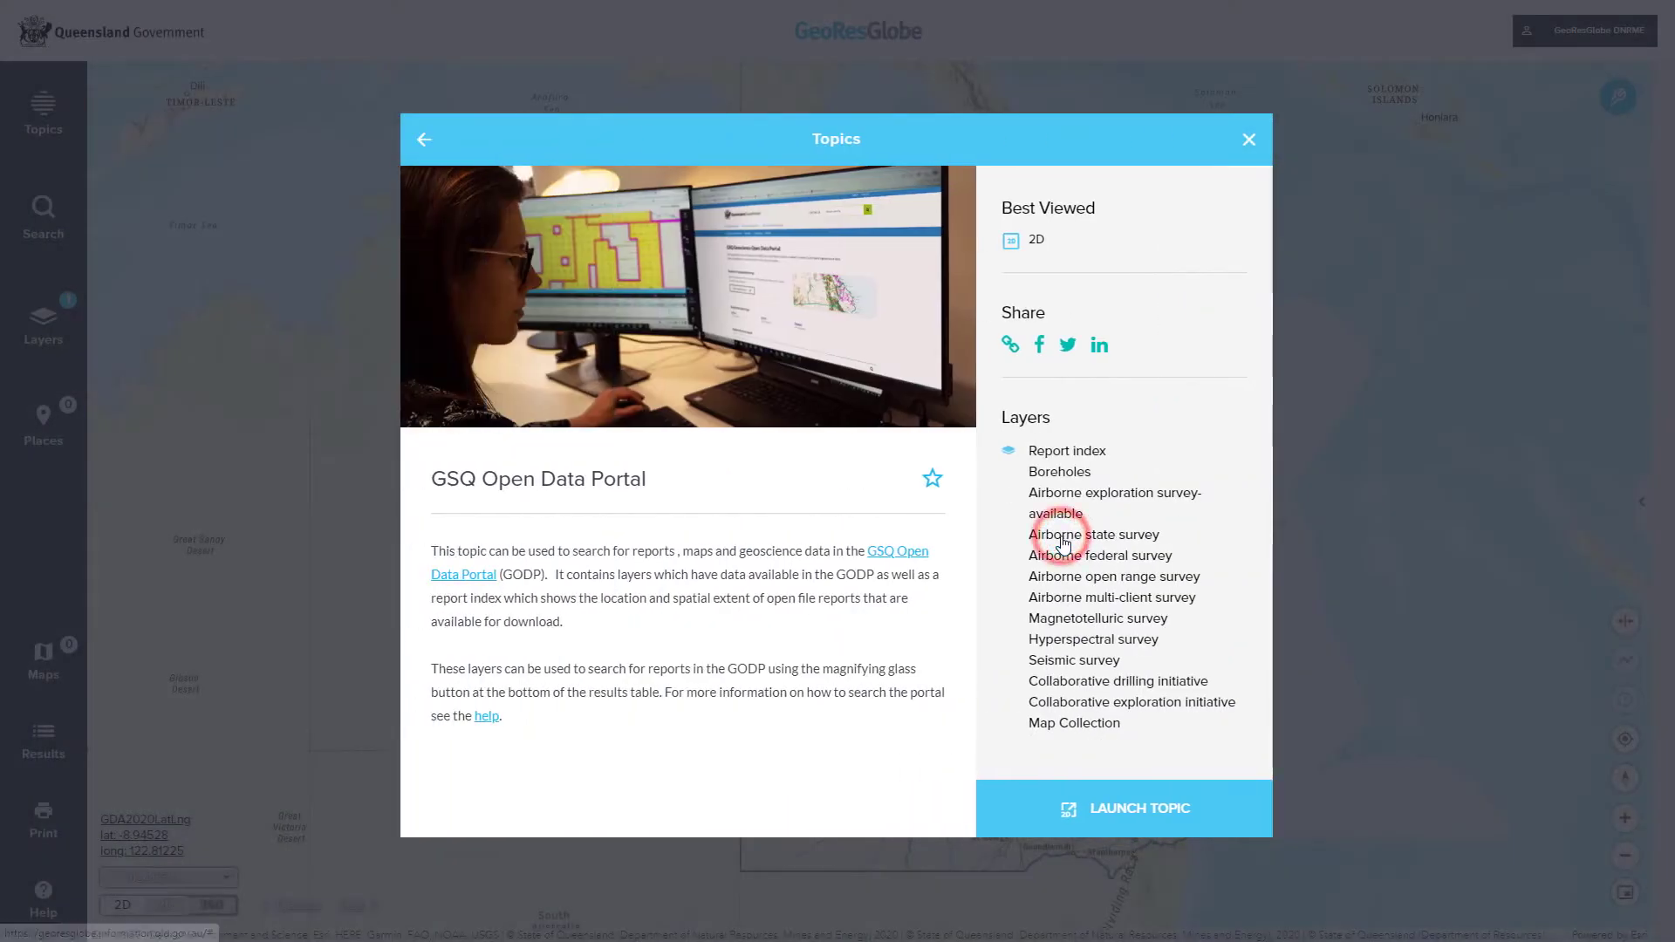
click(1104, 830)
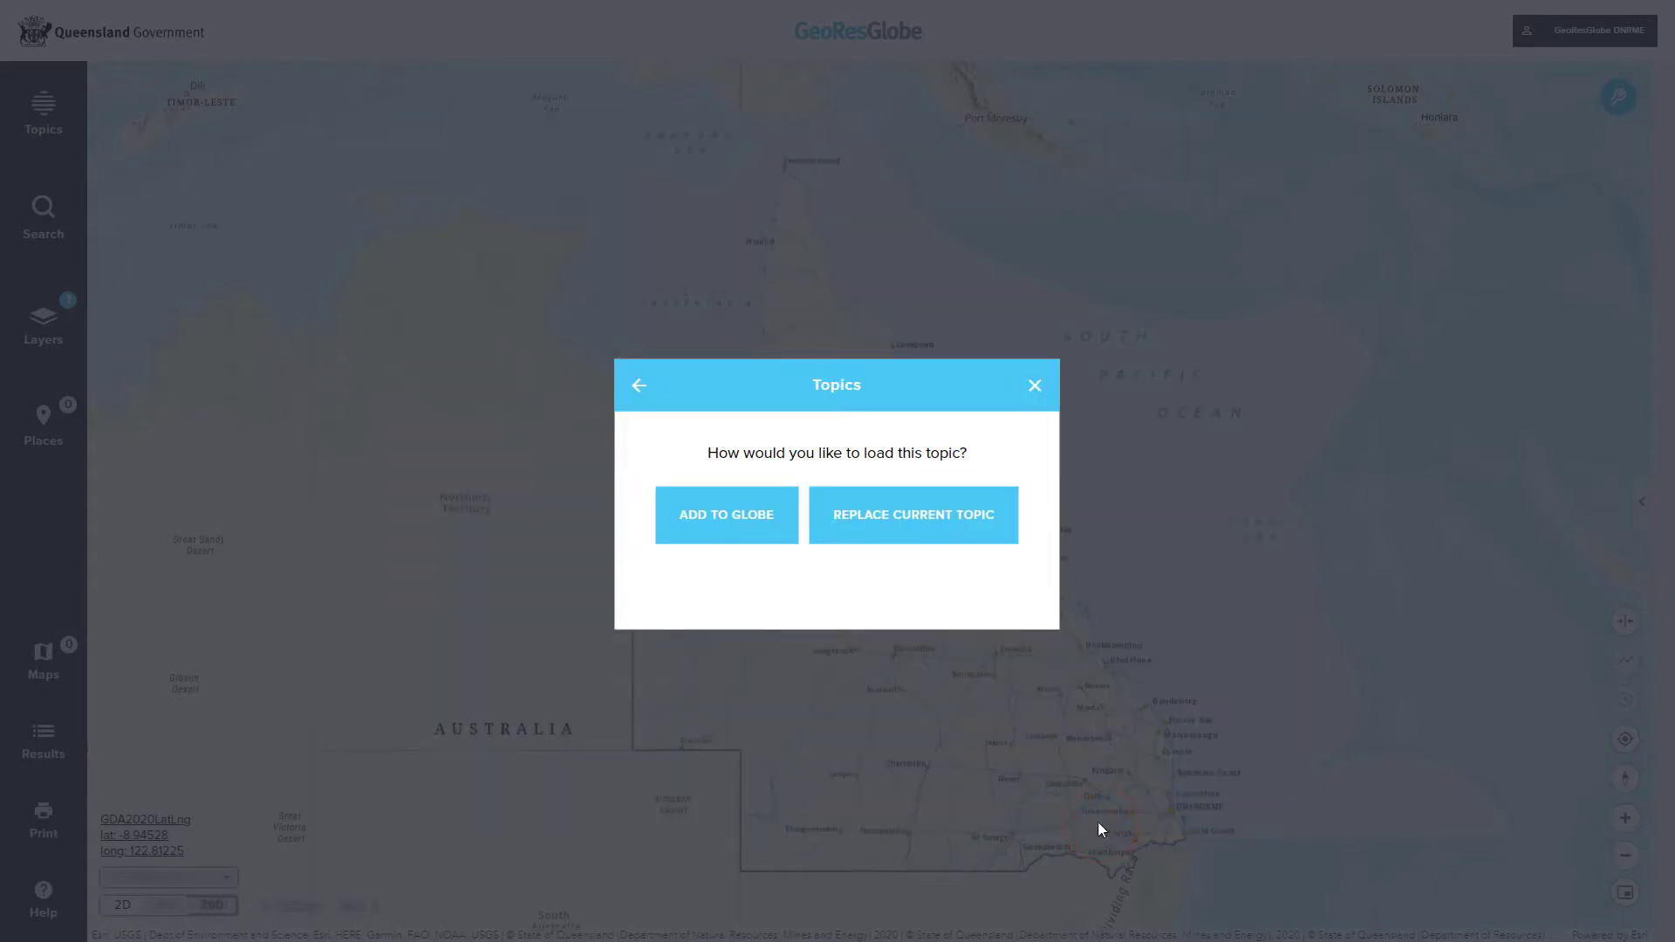
click(739, 533)
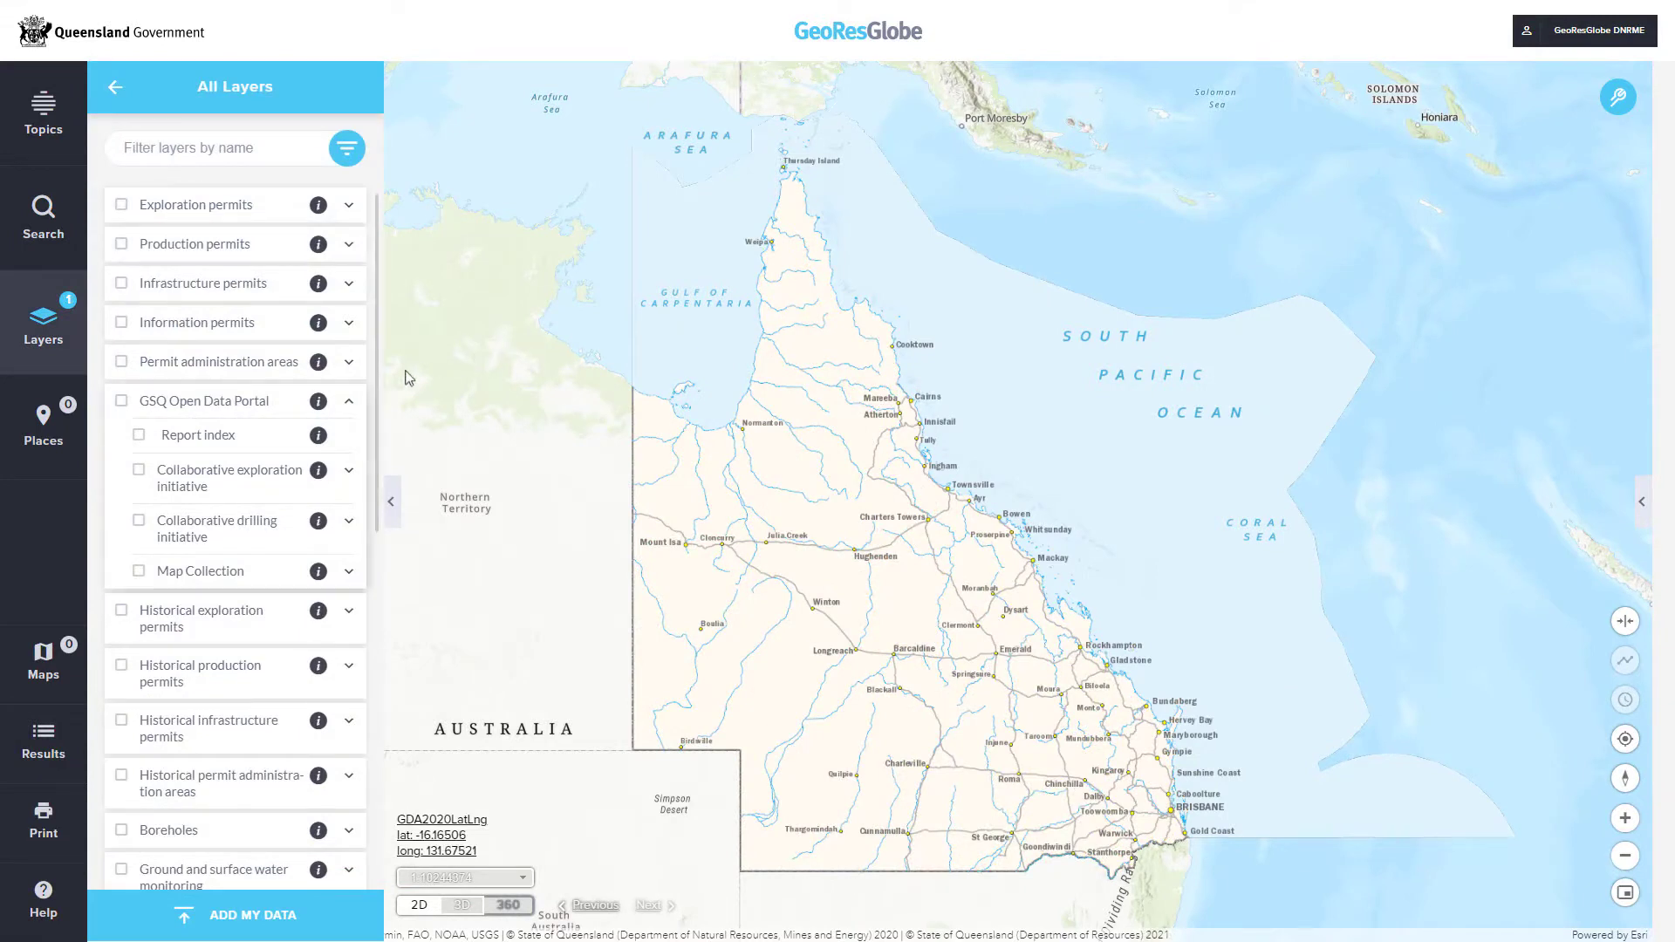
Switch on the Report index layer and zoom in four levels over north Queensland.
click(140, 436)
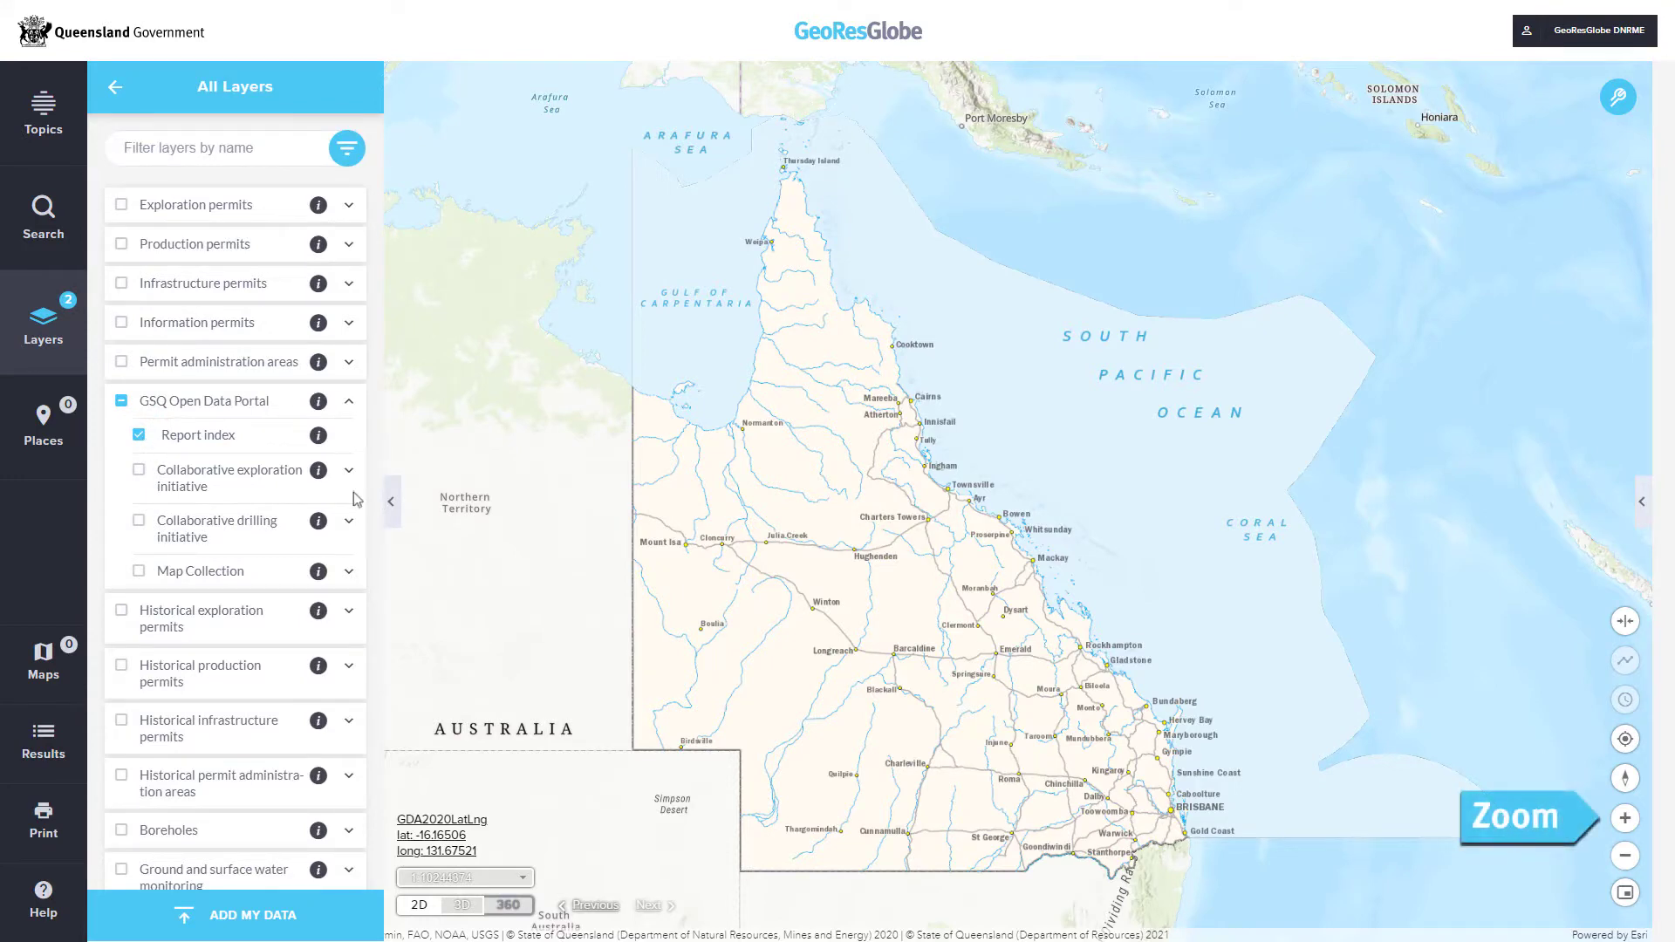
click(1625, 820)
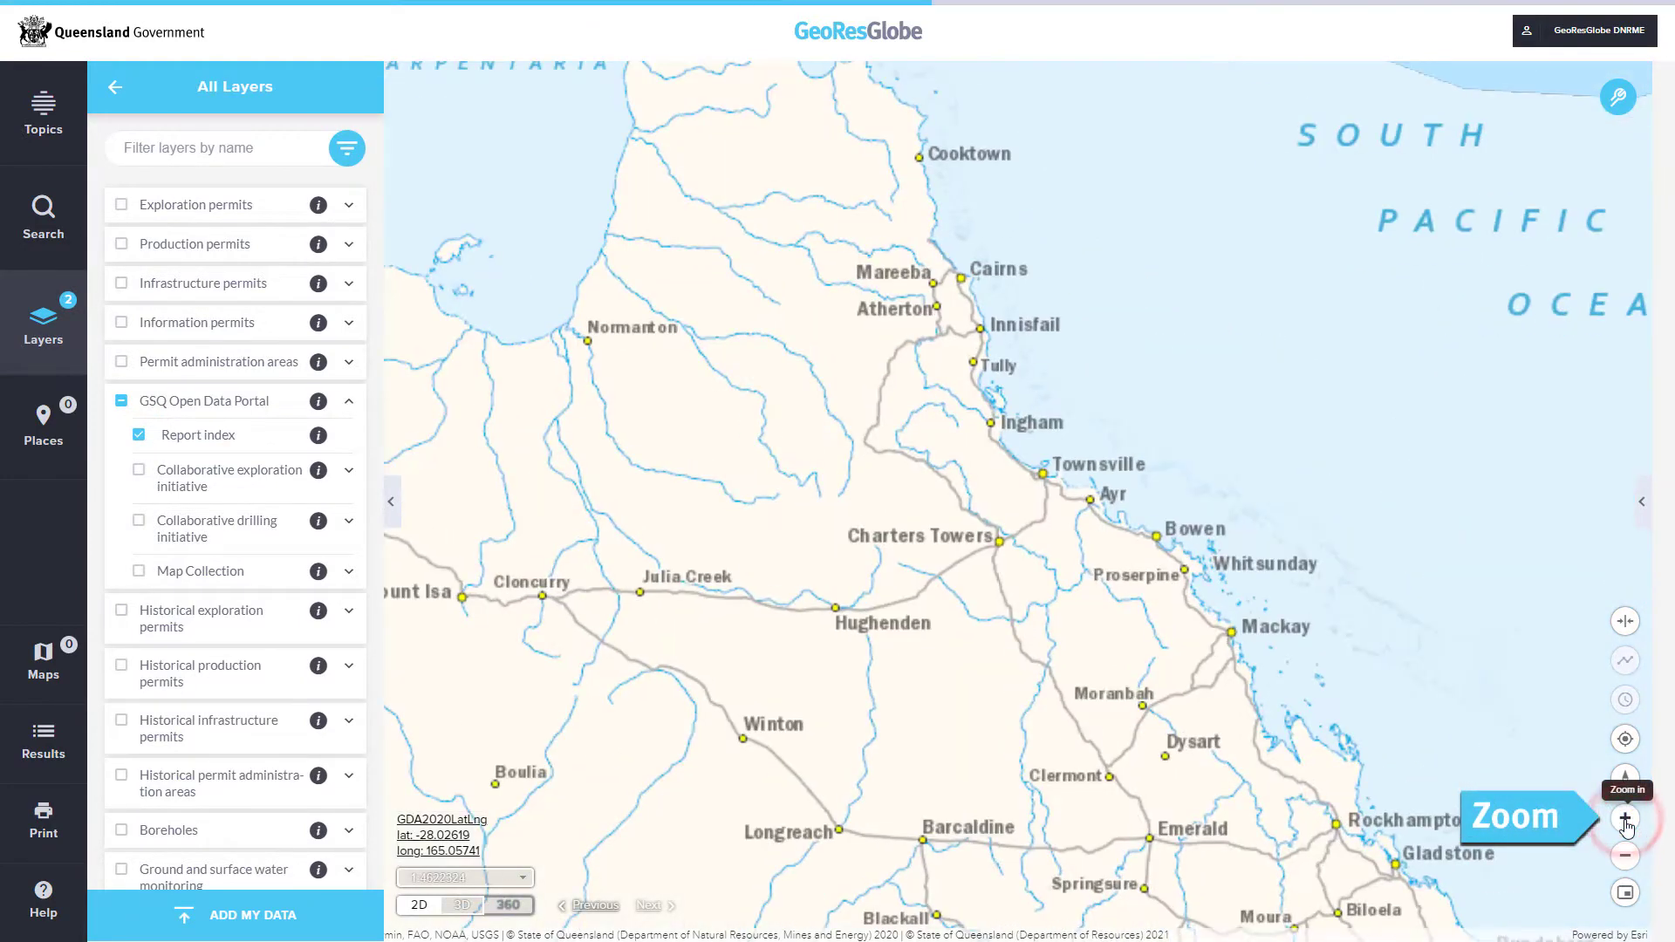
click(1625, 820)
click(1625, 820)
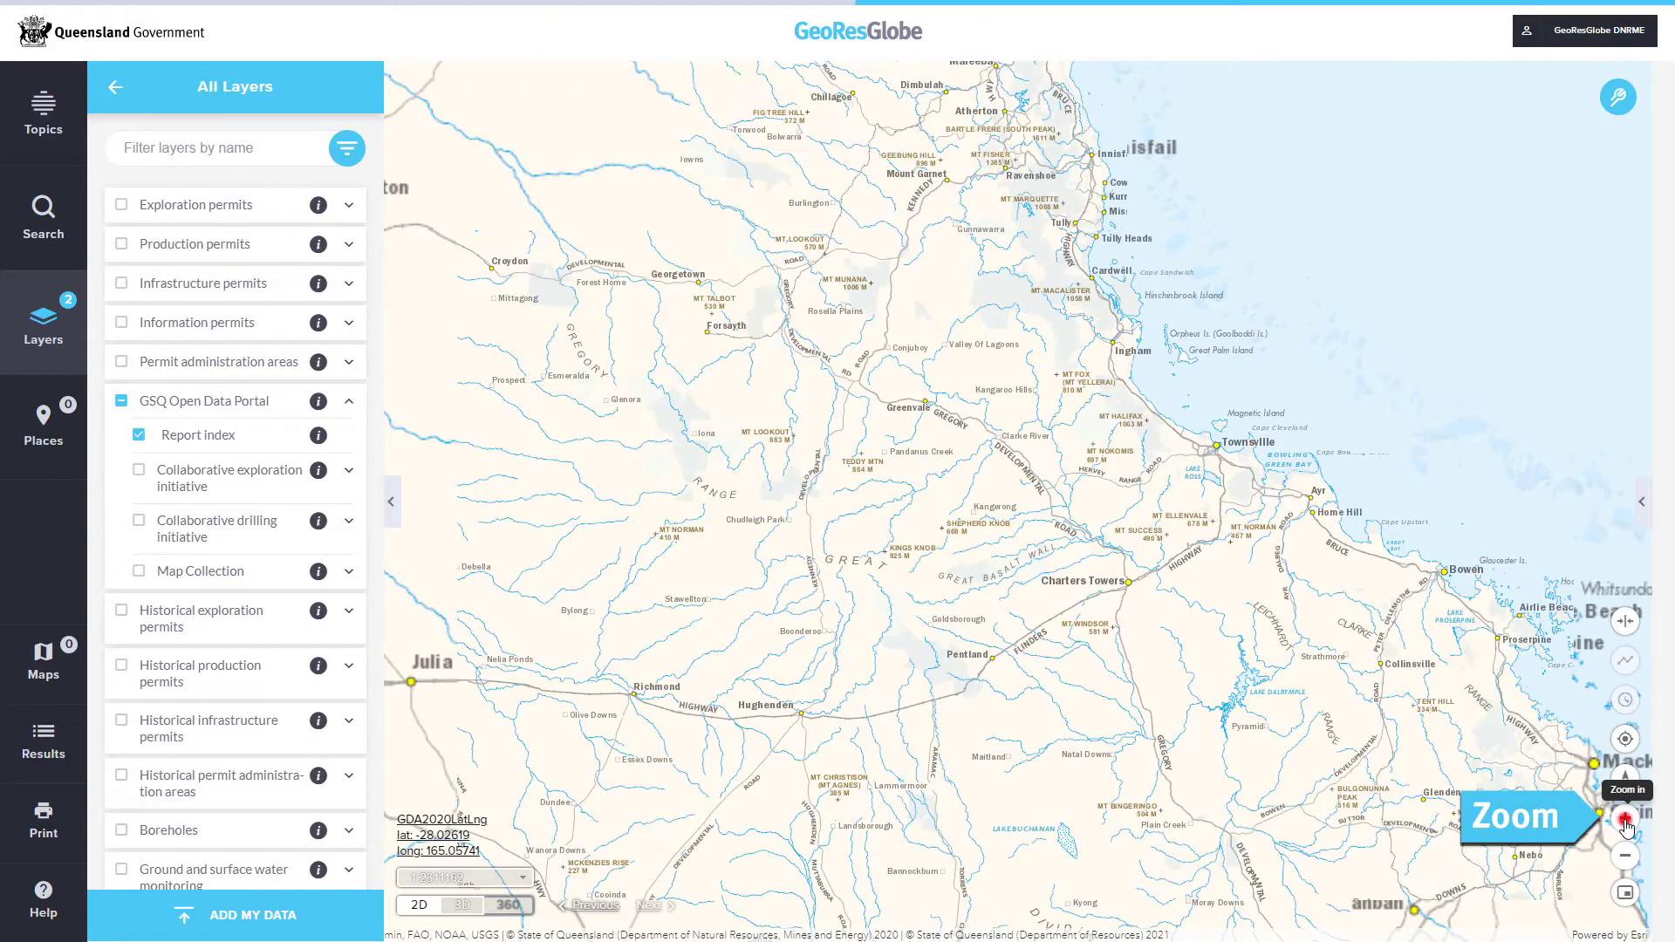
click(1625, 822)
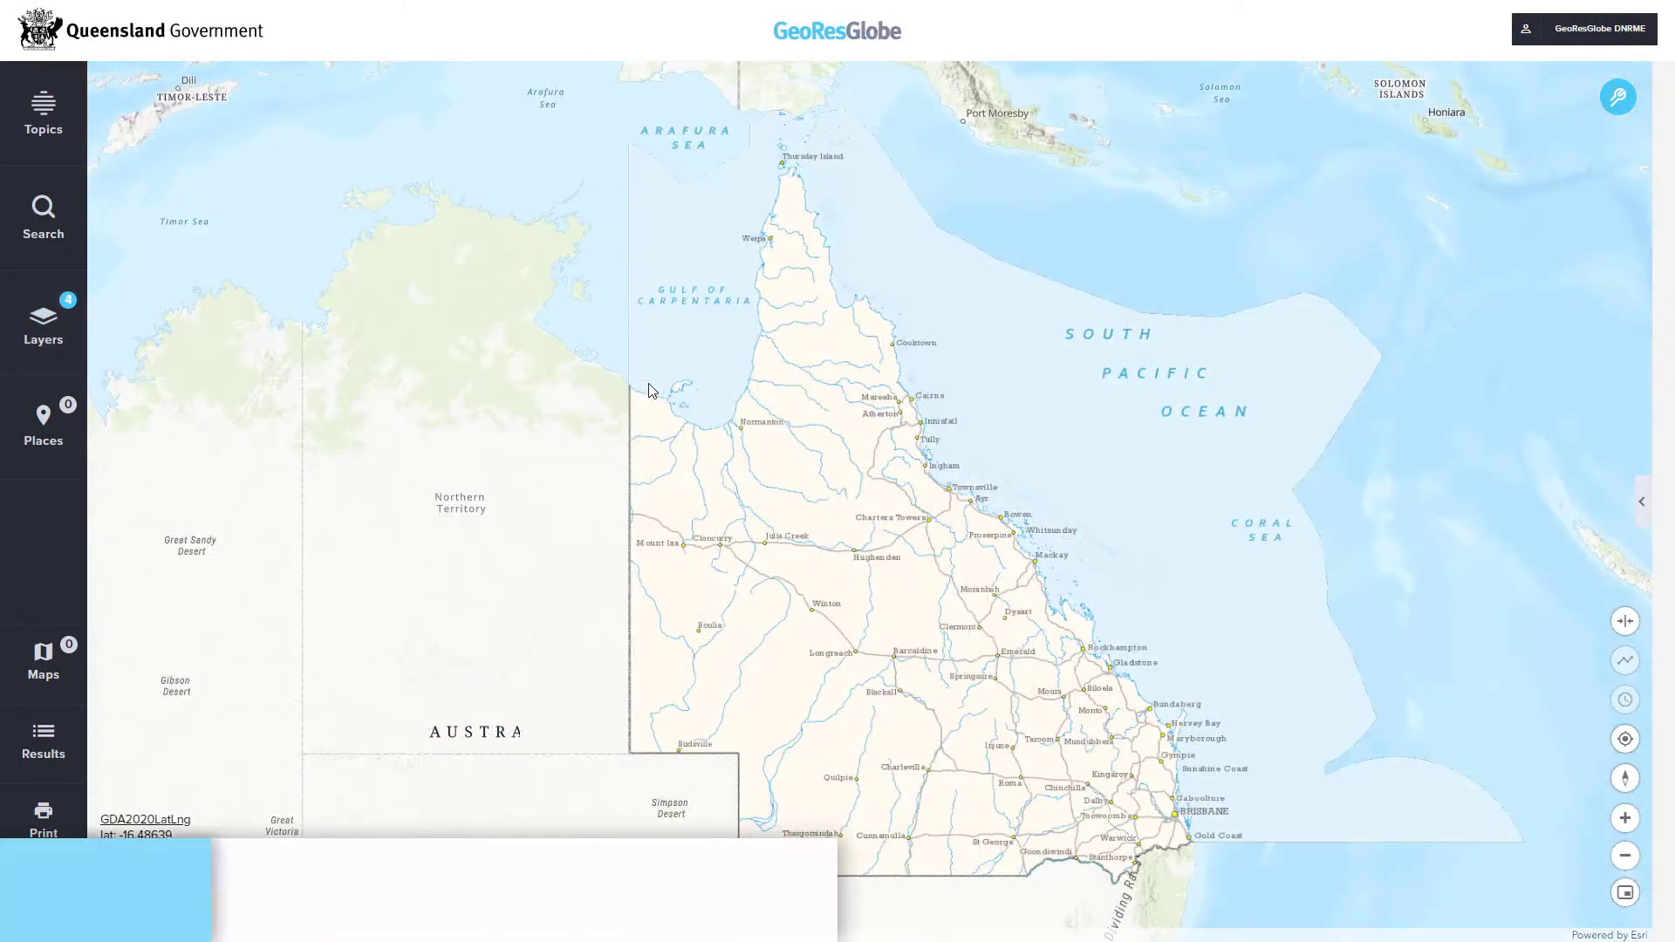
Run a rectangle Identify over north-west Queensland and show the 101 GDMP Index Layer records.
mouse_move(649, 390)
mouse_down()
mouse_move(737, 490)
mouse_move(733, 460)
mouse_up()
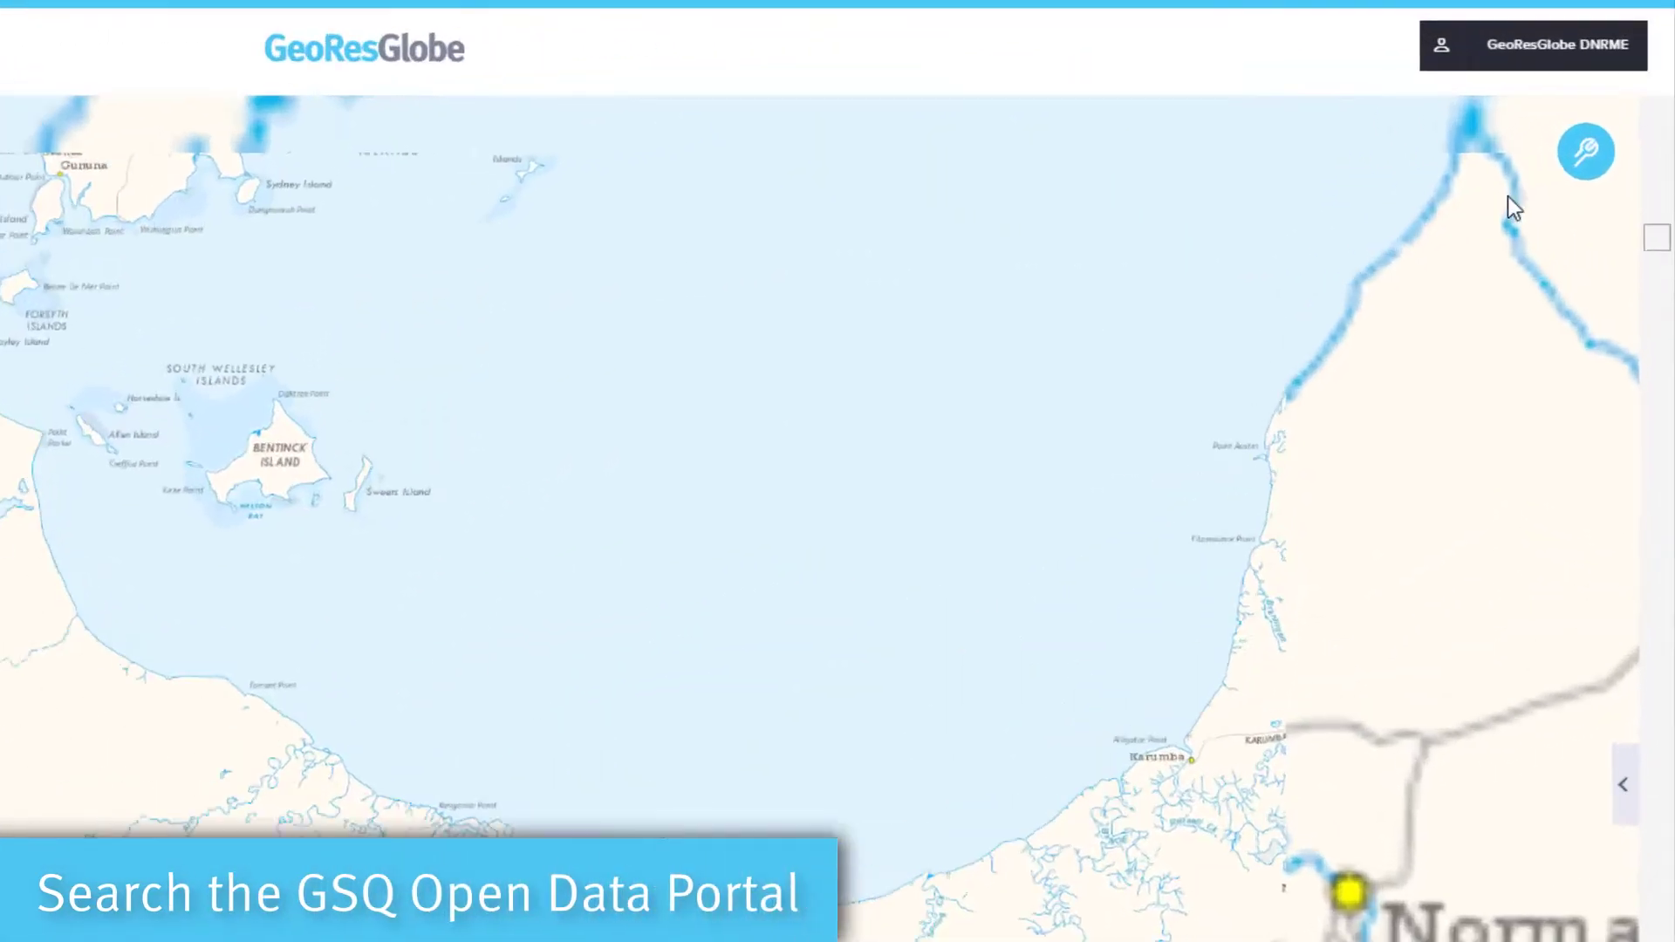
click(1586, 153)
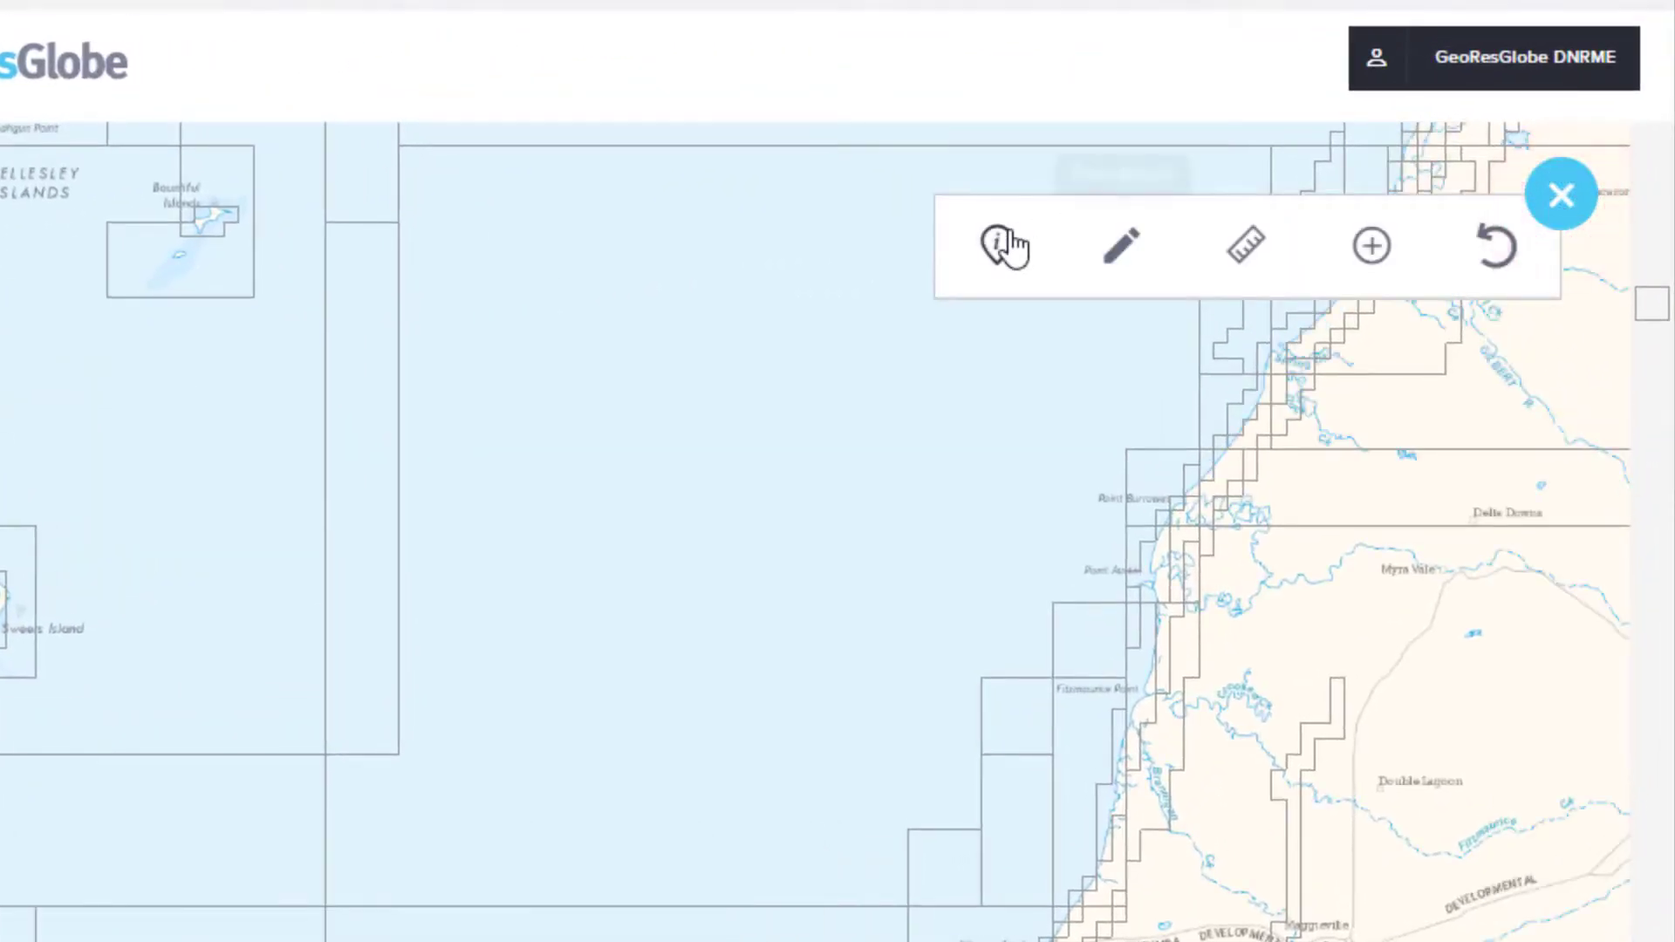
click(1003, 246)
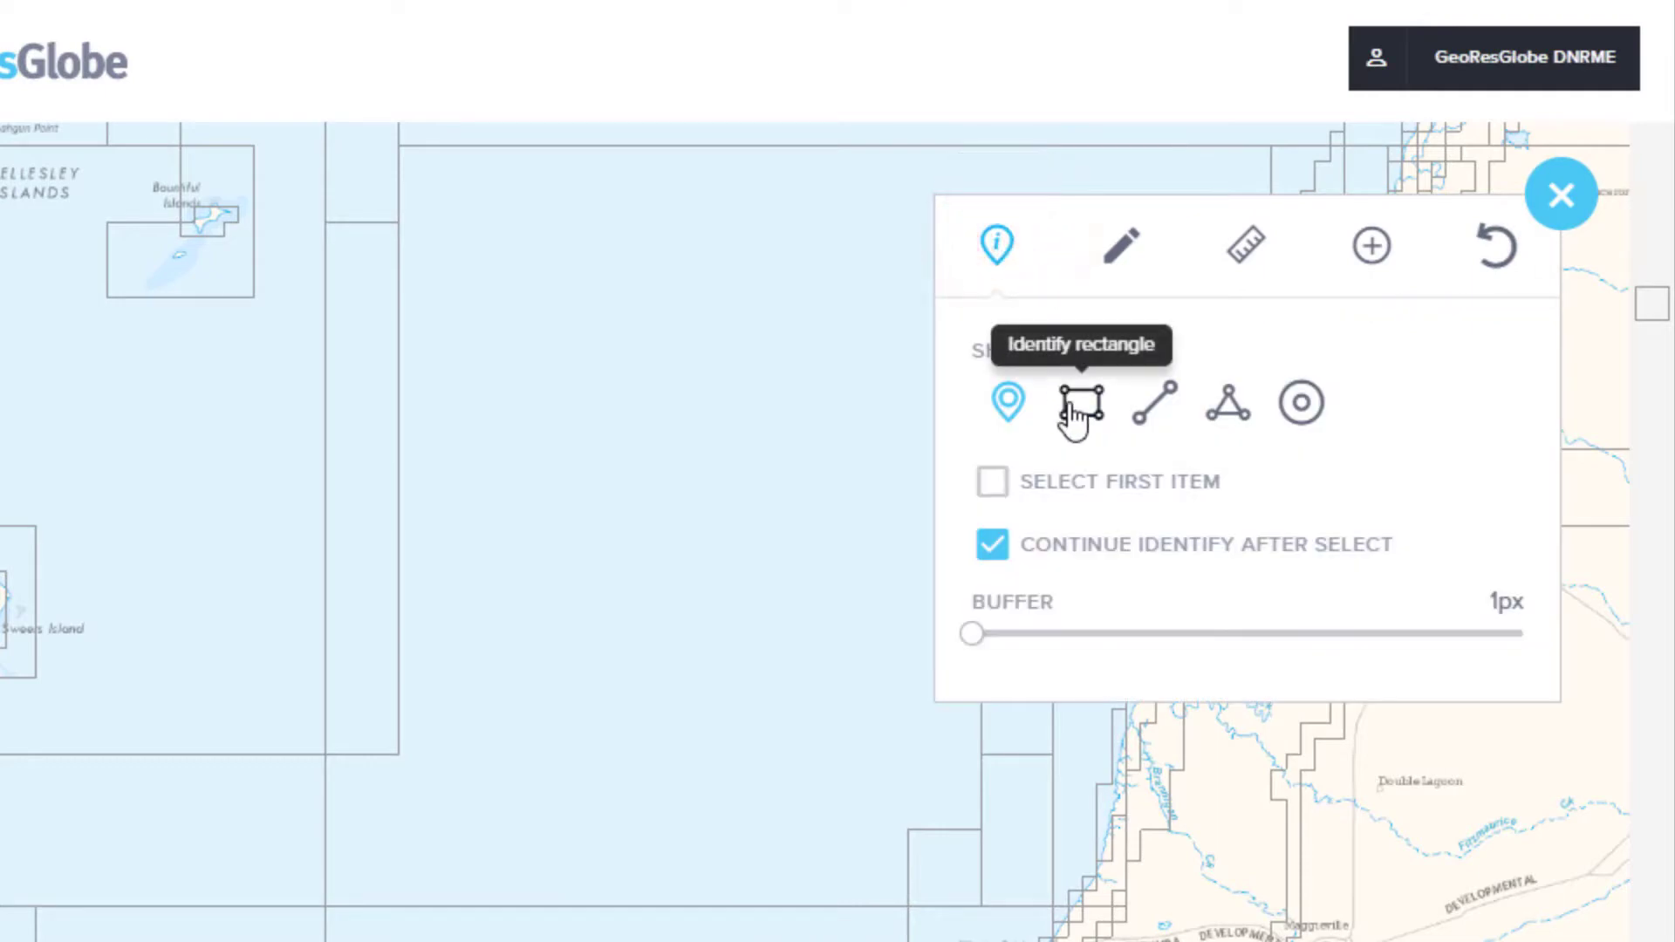
click(1073, 408)
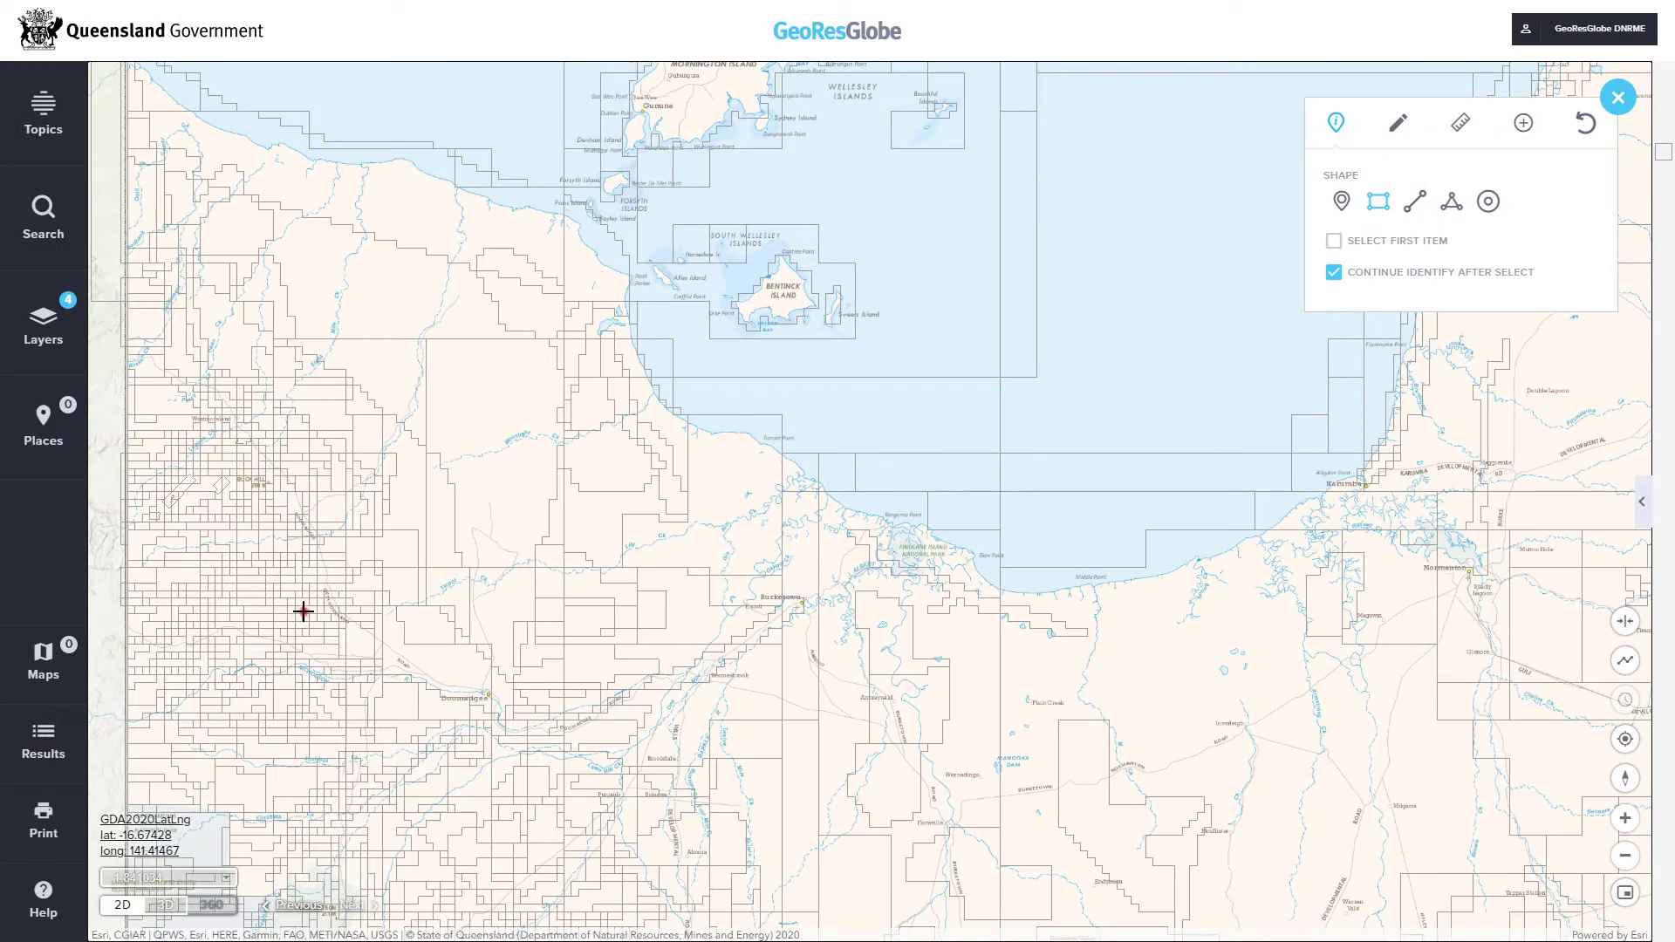
drag(302, 611, 443, 696)
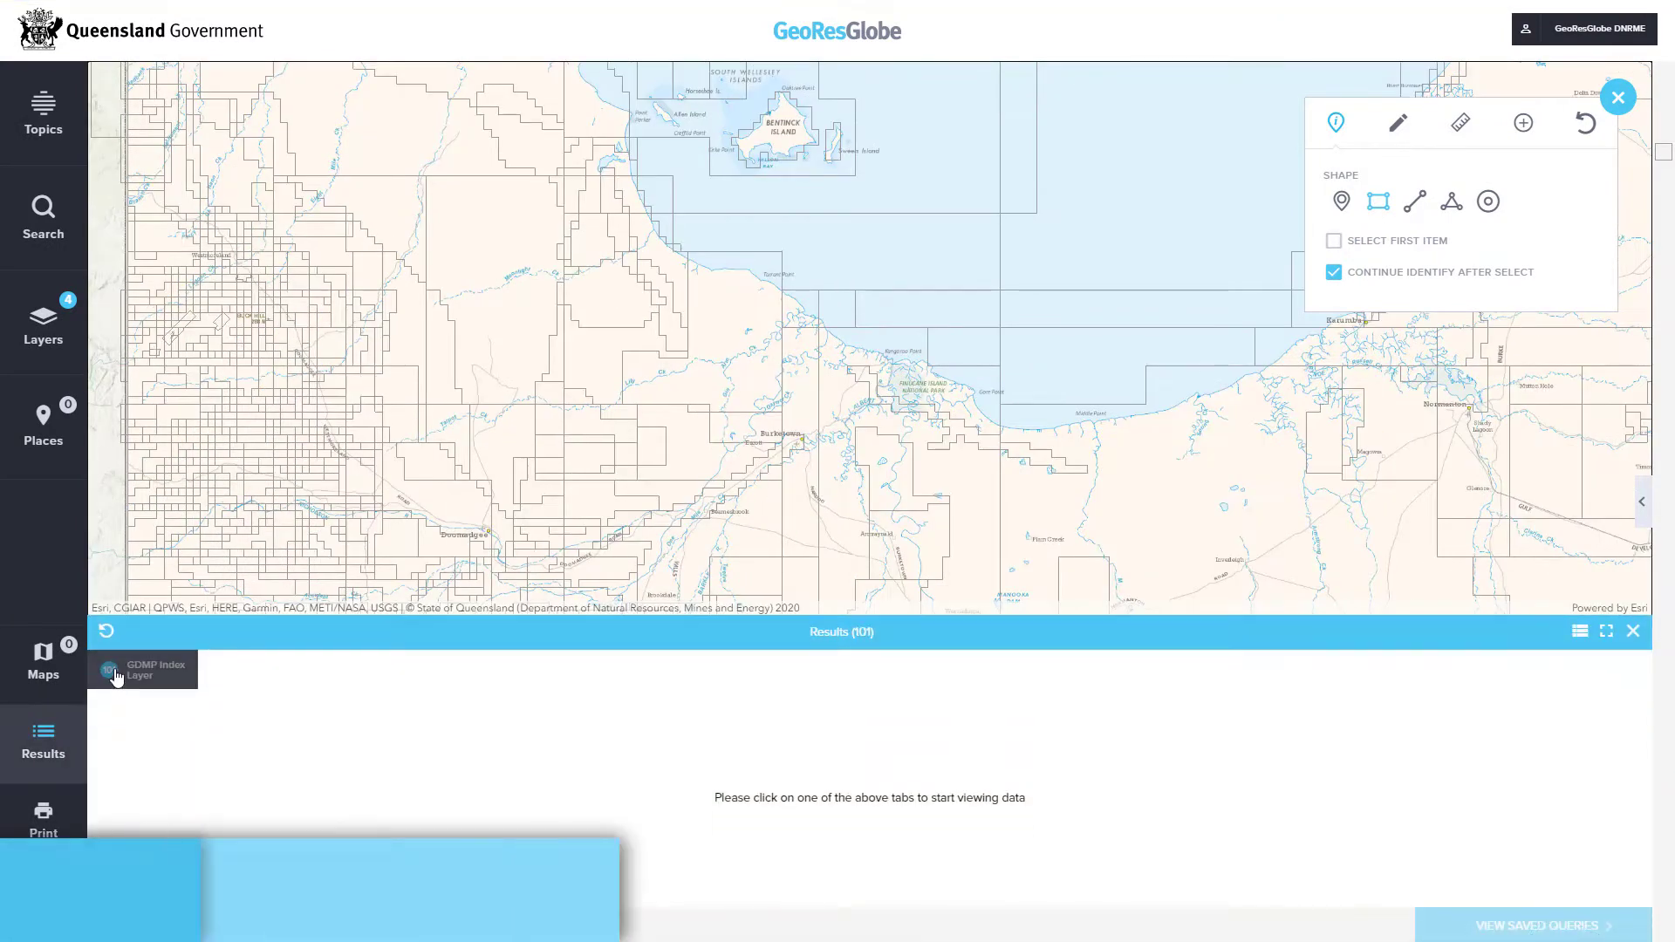
click(114, 675)
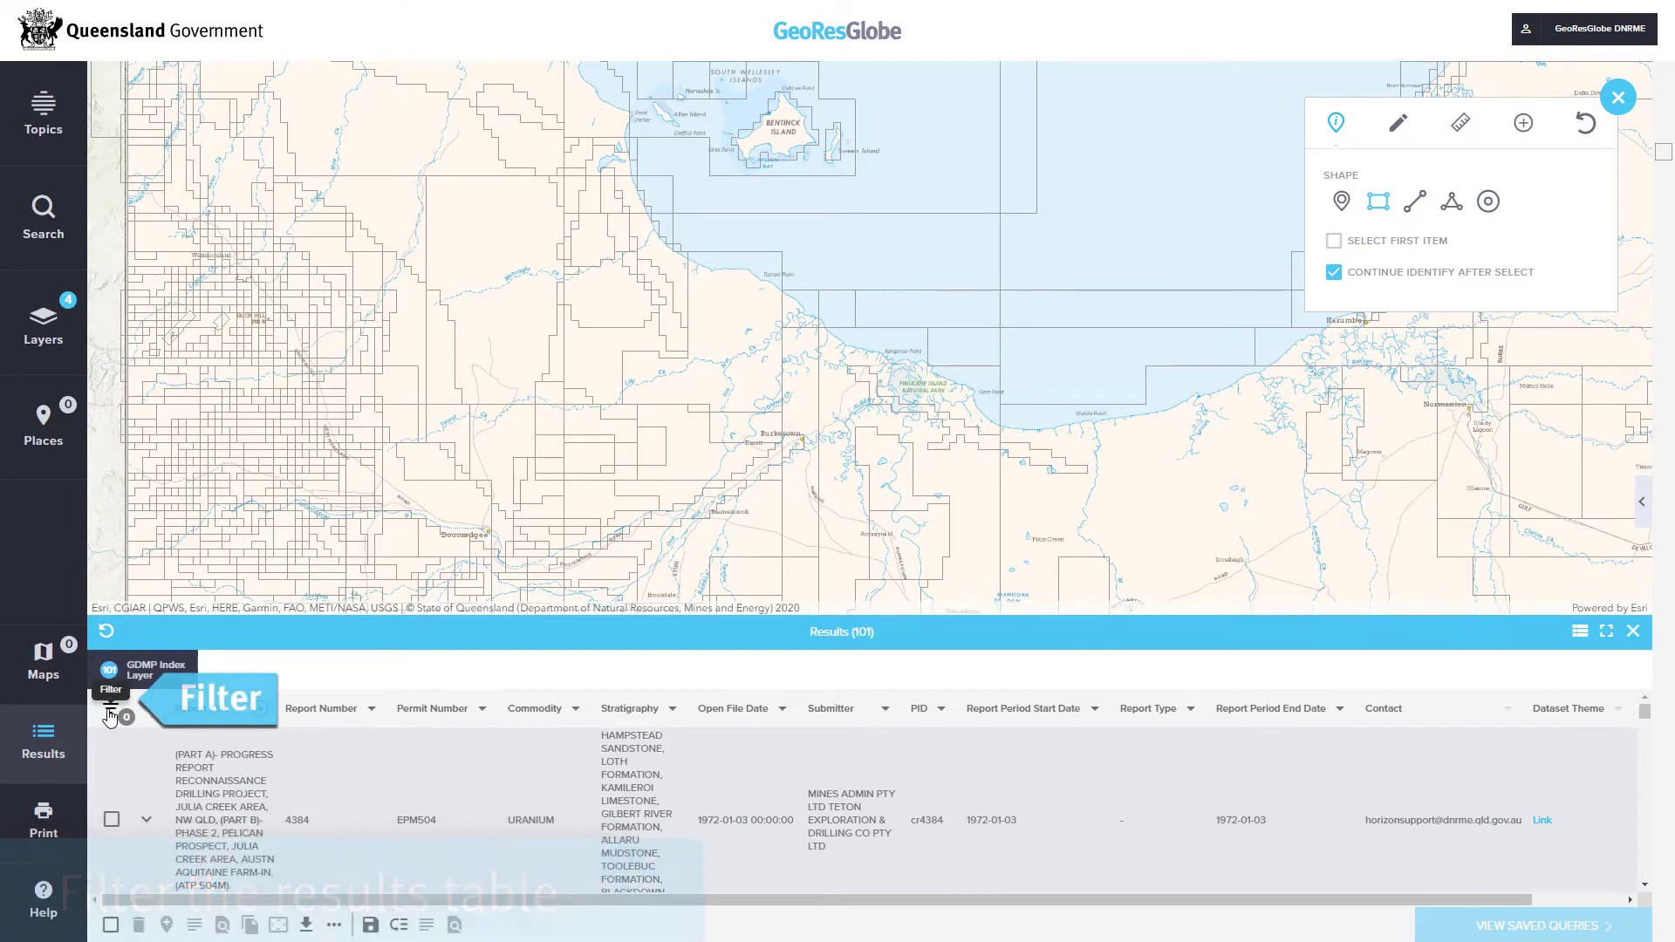
Add a results filter: Field Commodity, Operator Contains, value 'Petroleum'.
click(109, 715)
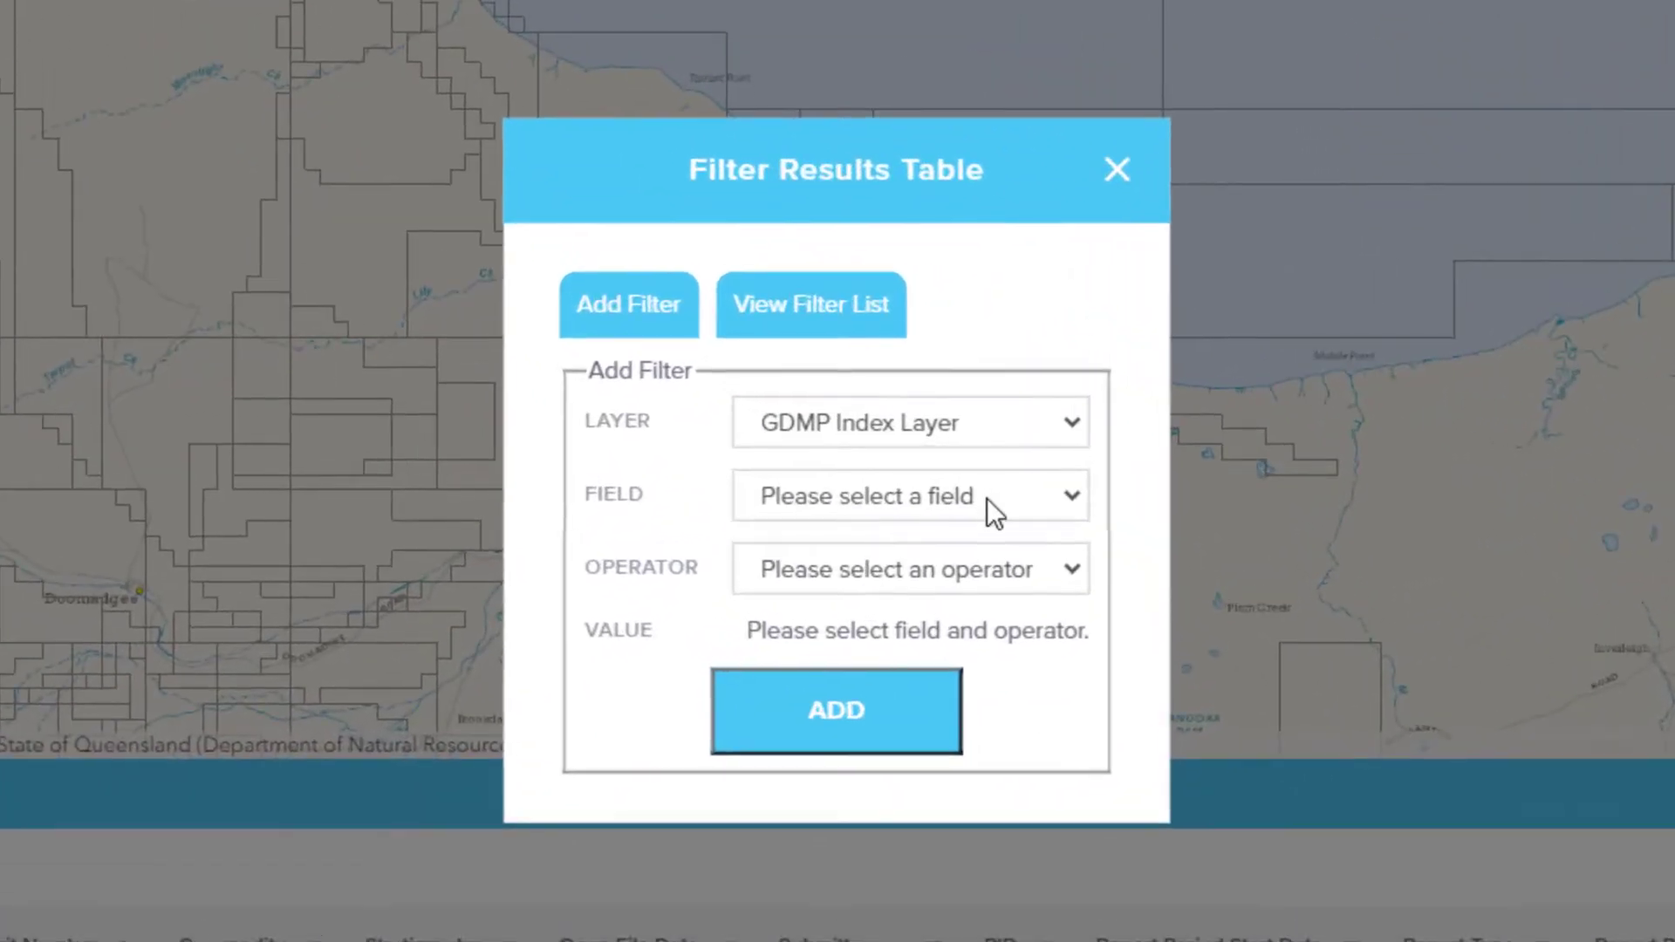
click(911, 484)
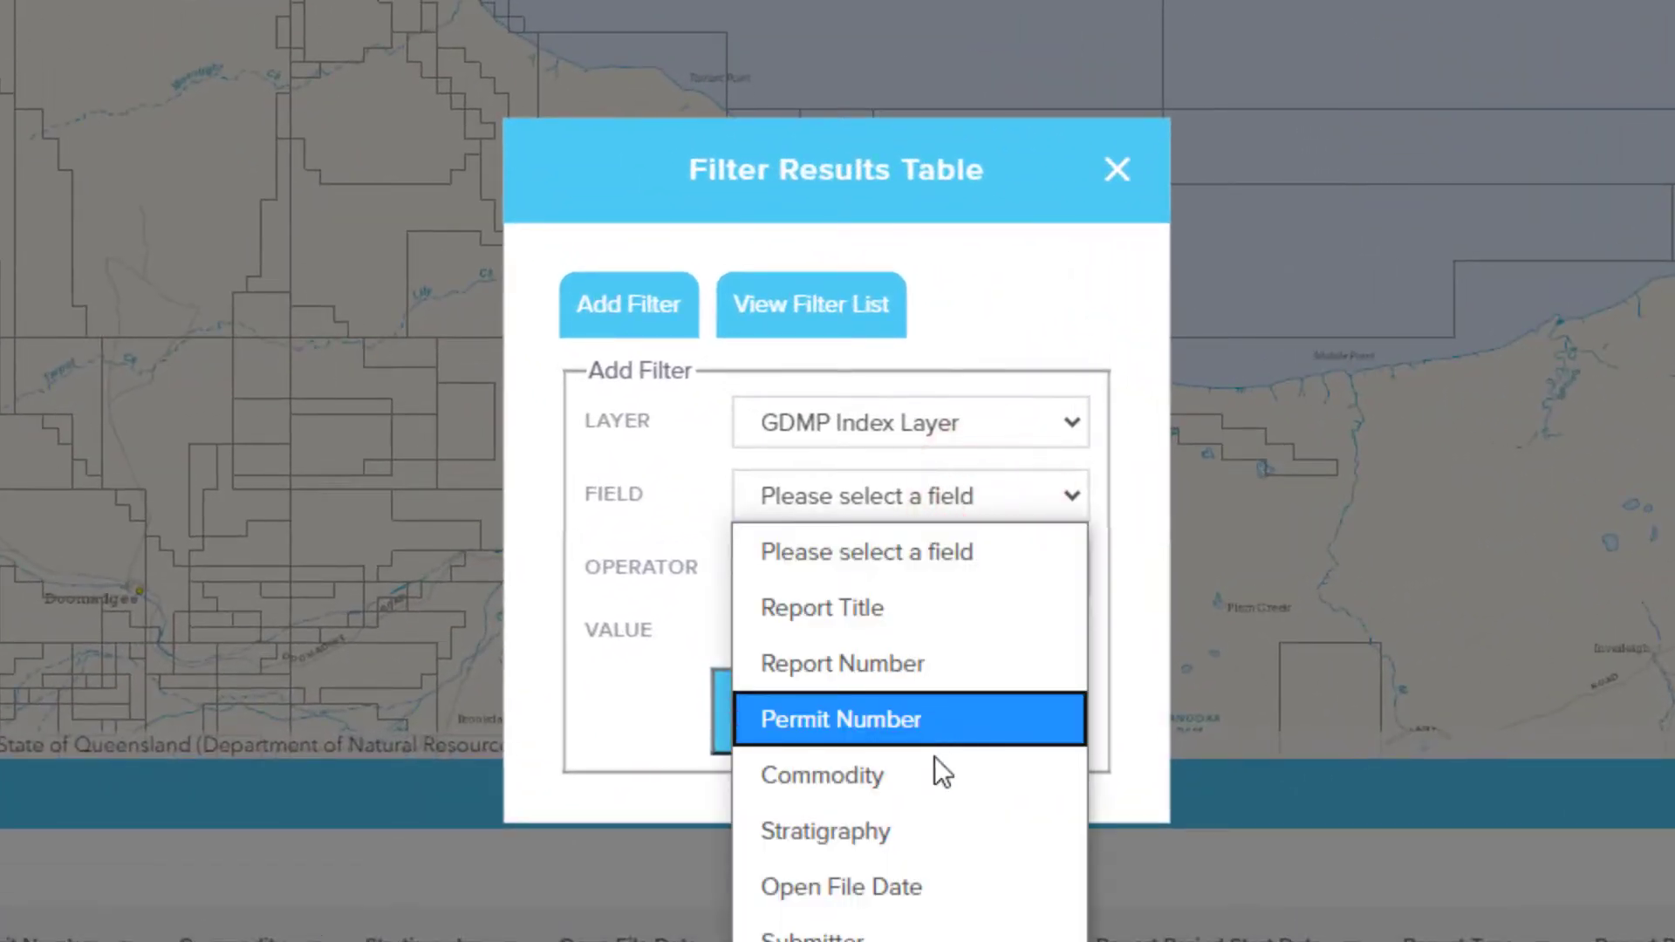
click(928, 772)
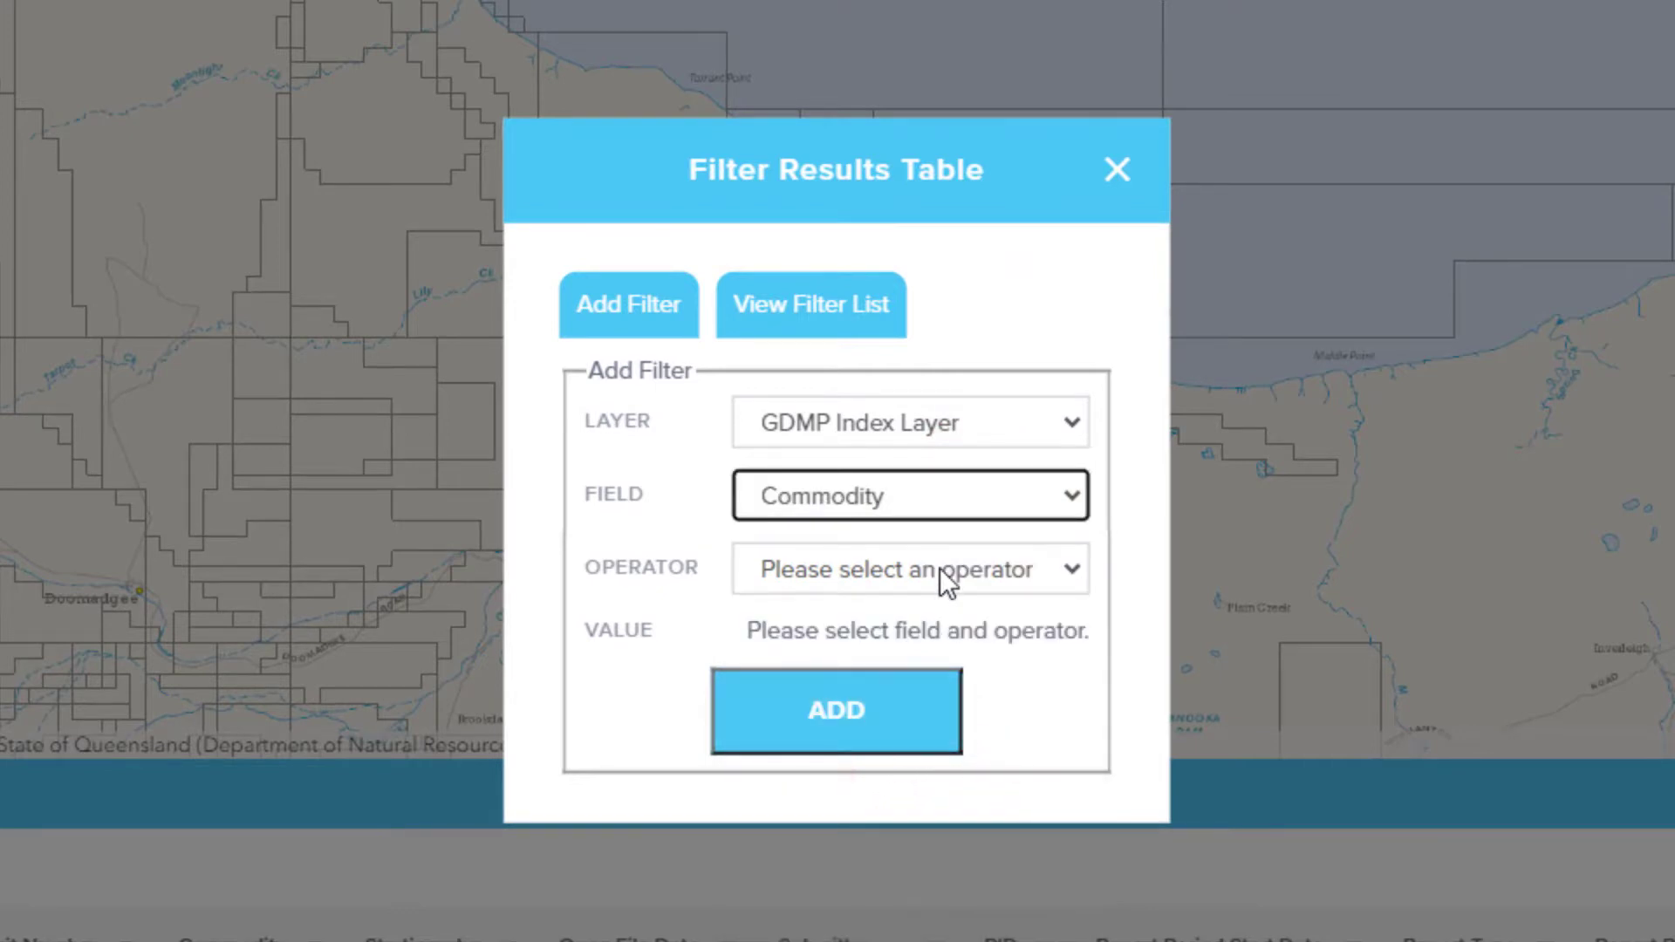
click(940, 568)
click(888, 670)
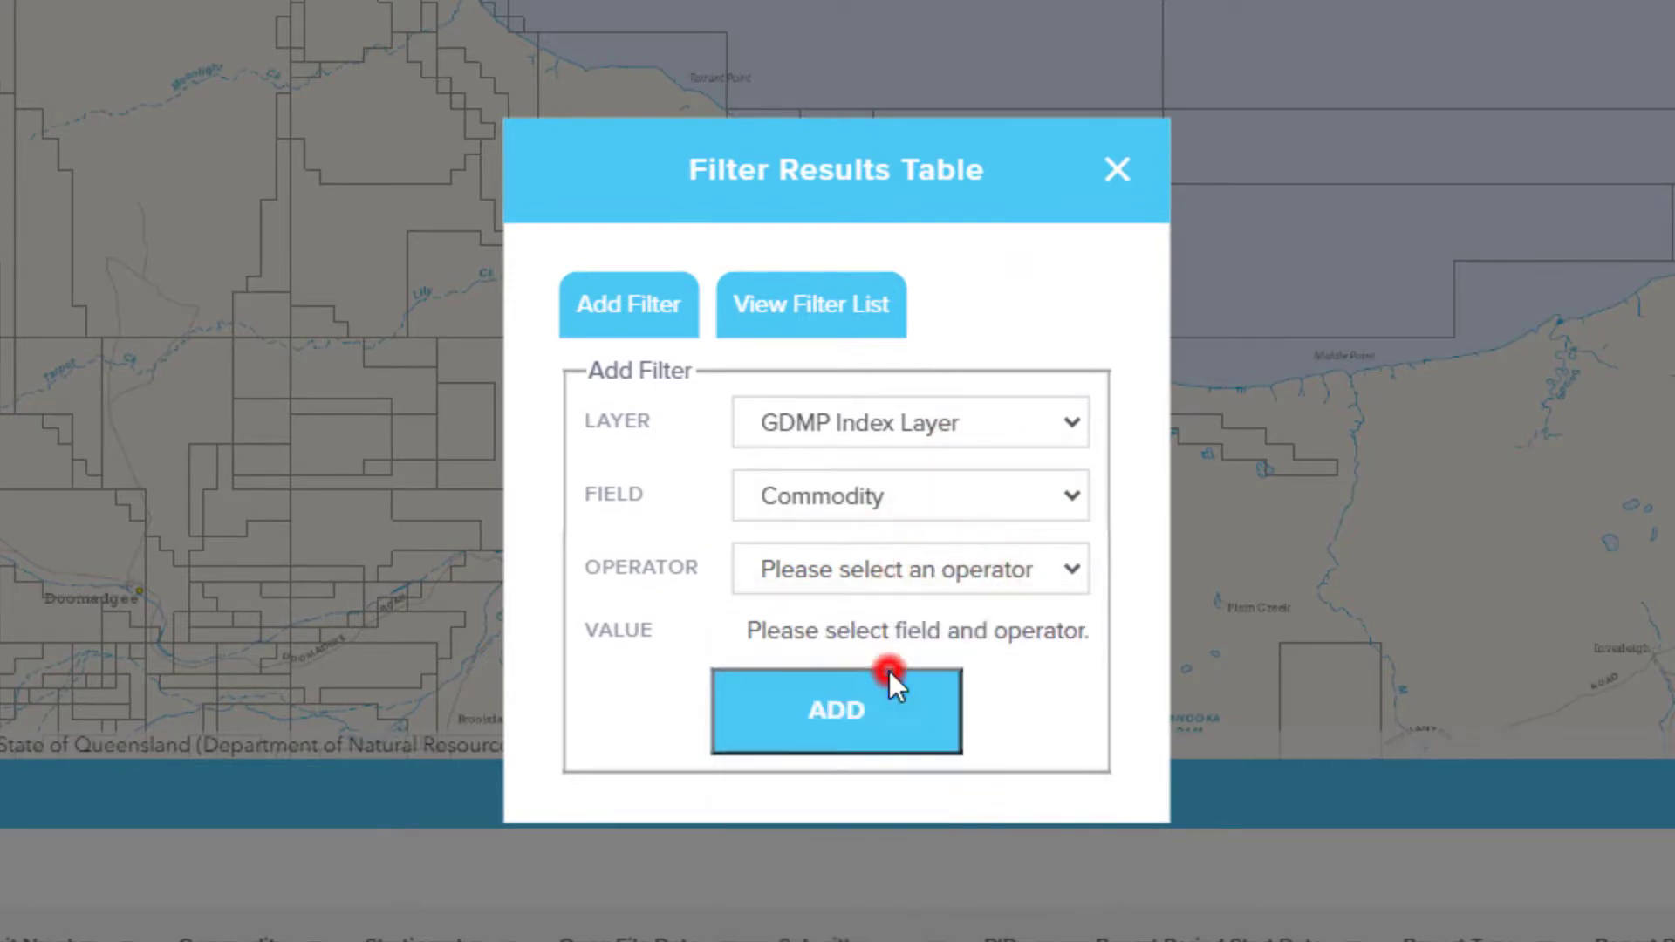
click(844, 630)
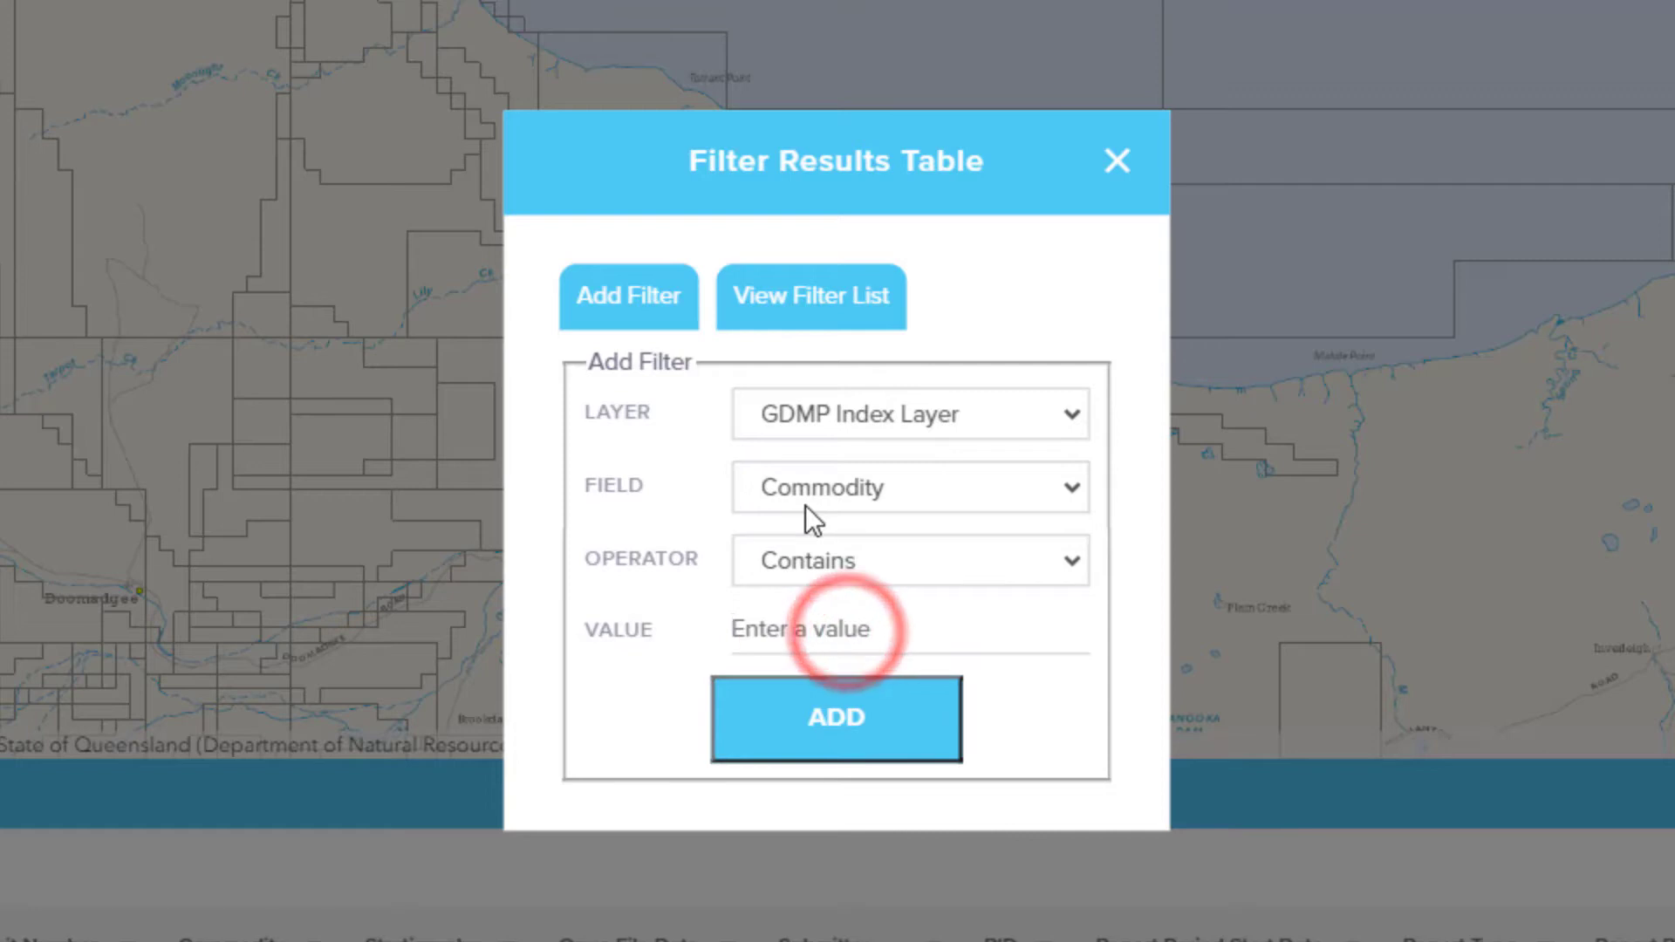
text(Petroleum)
click(862, 738)
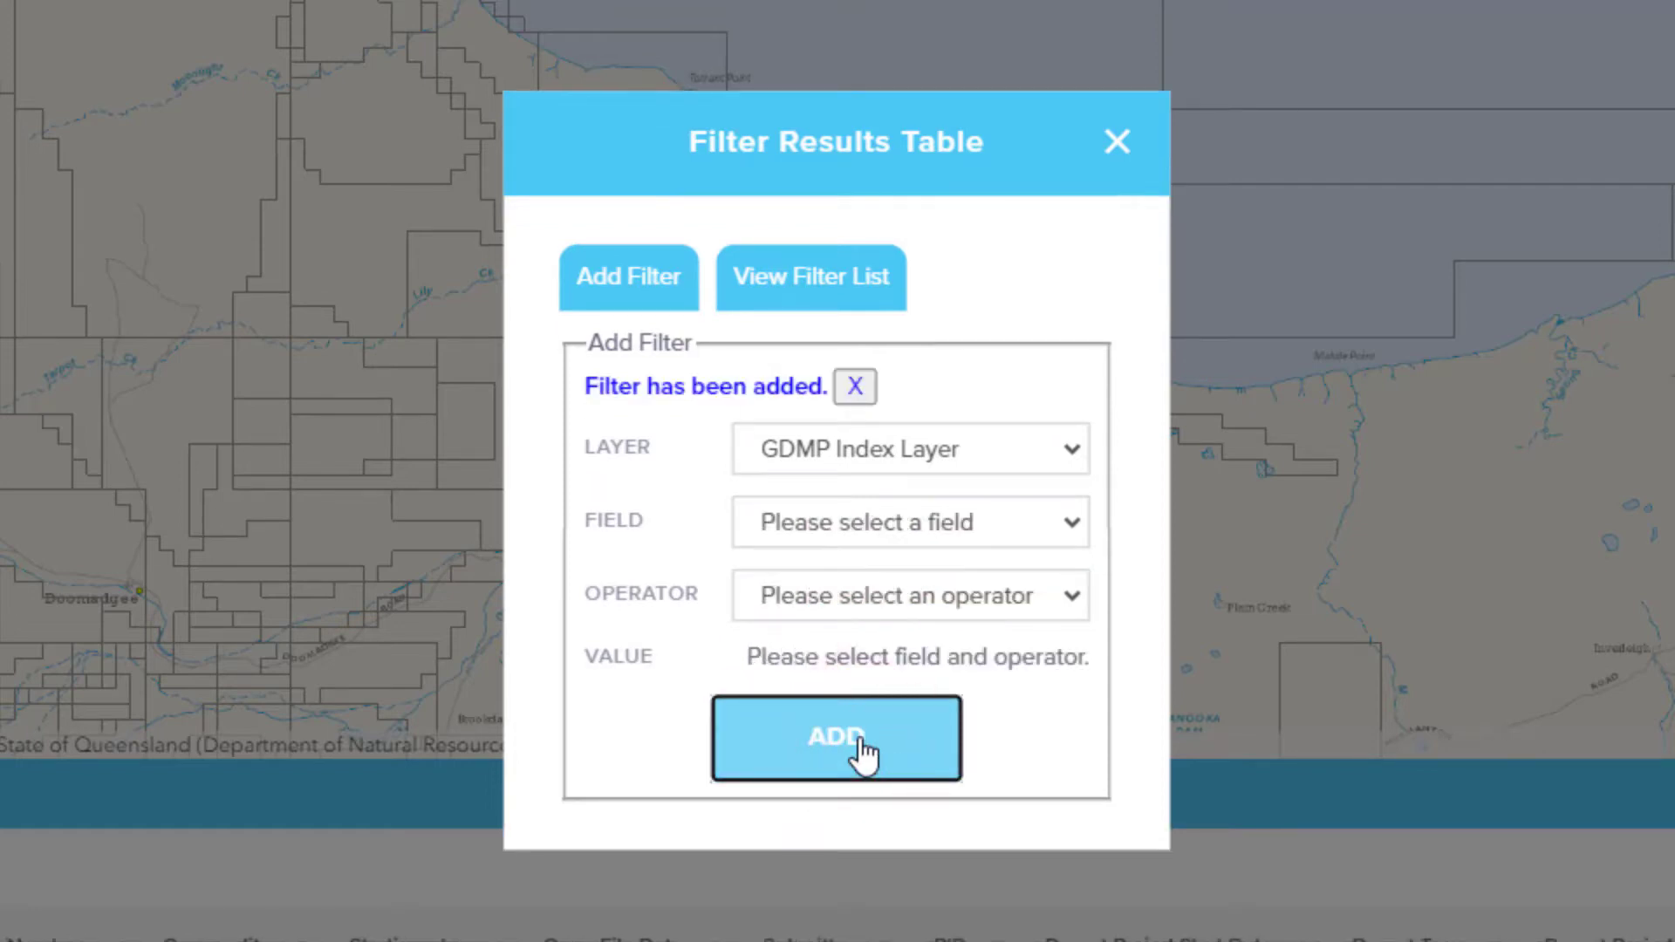
Close the filter, select all 28 petroleum records, and send them to the GSQ Open Data Portal.
click(1116, 142)
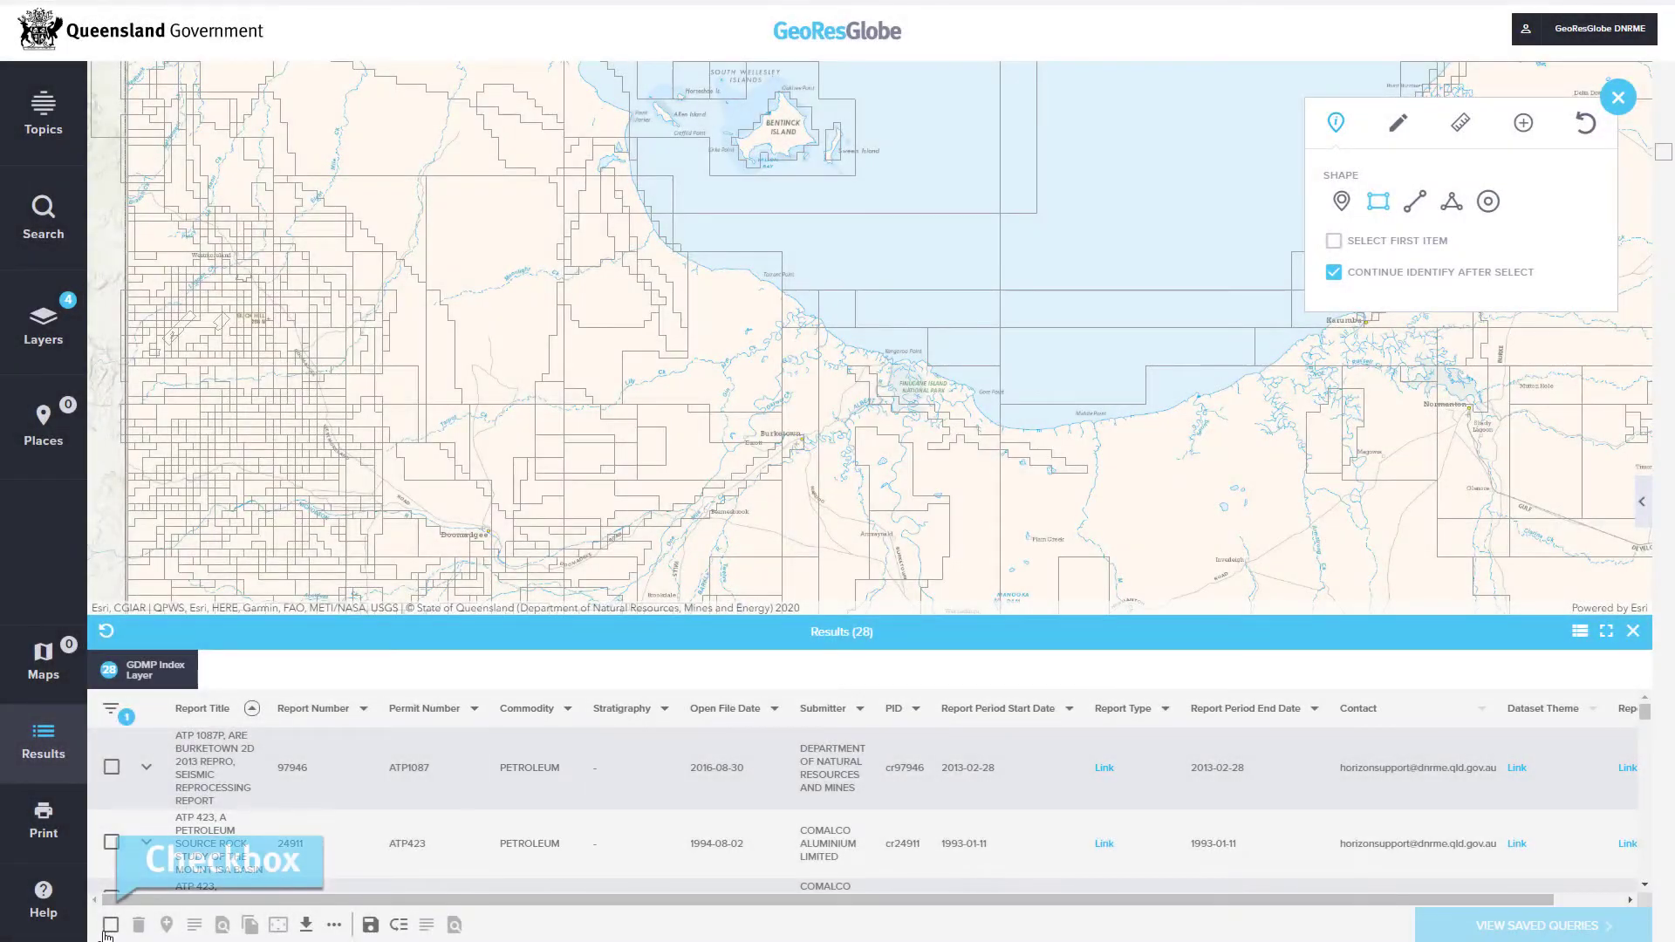
click(109, 926)
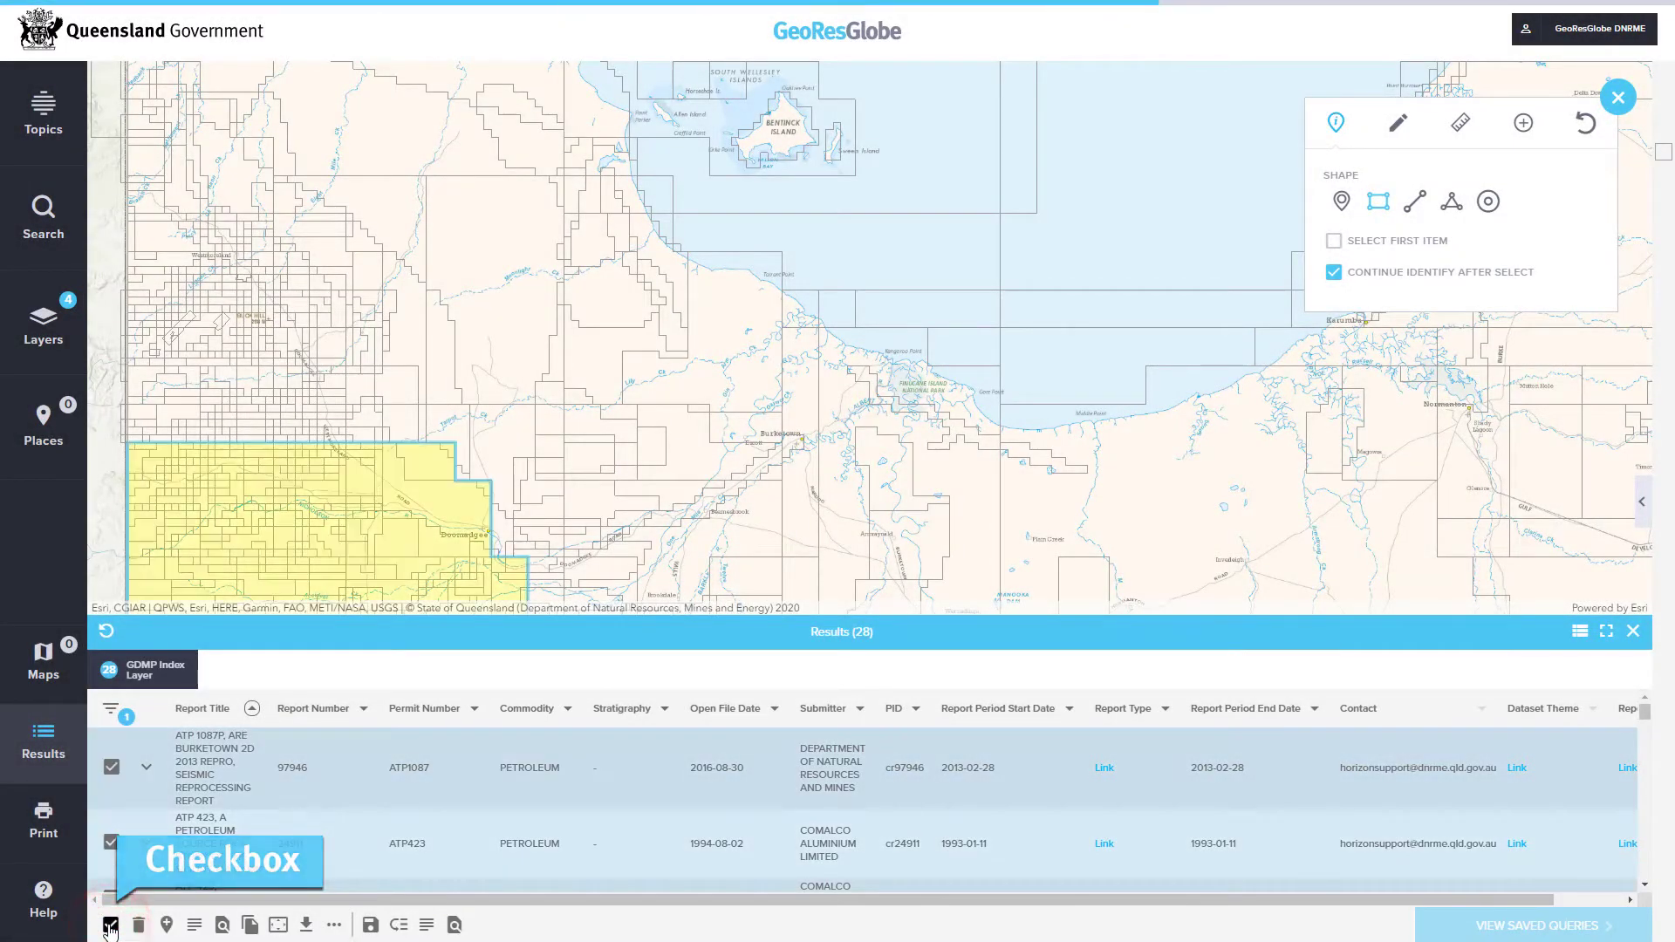
click(222, 926)
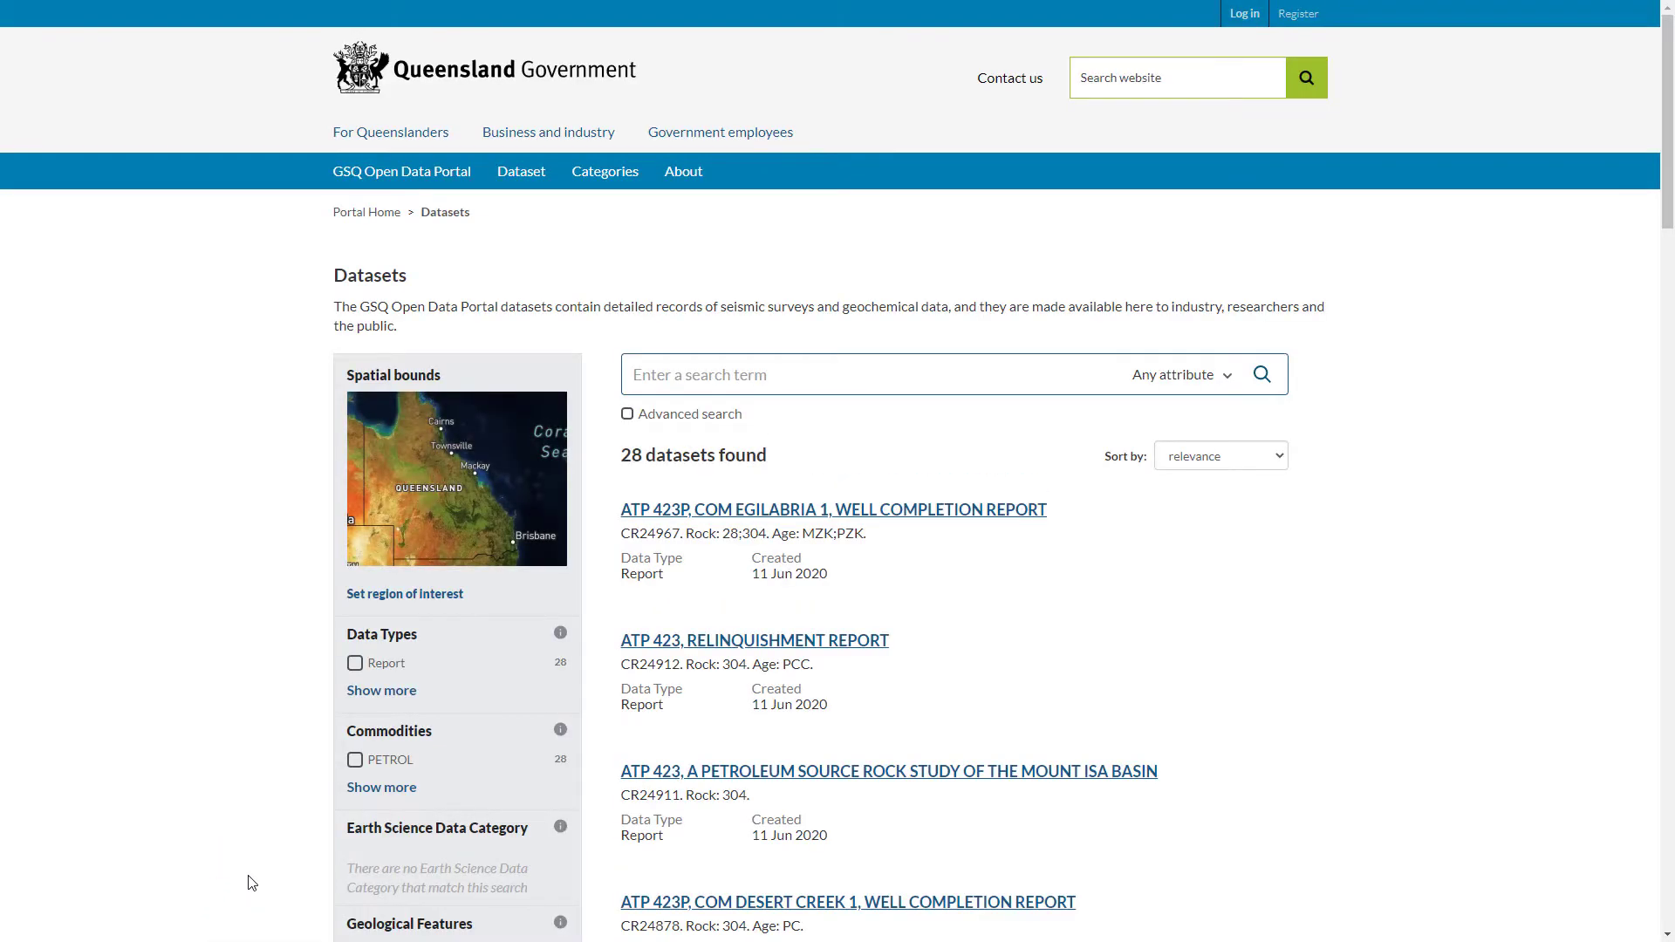
Scroll down through the remaining ATP 423 report datasets in the portal.
scroll(252, 883, down, 10)
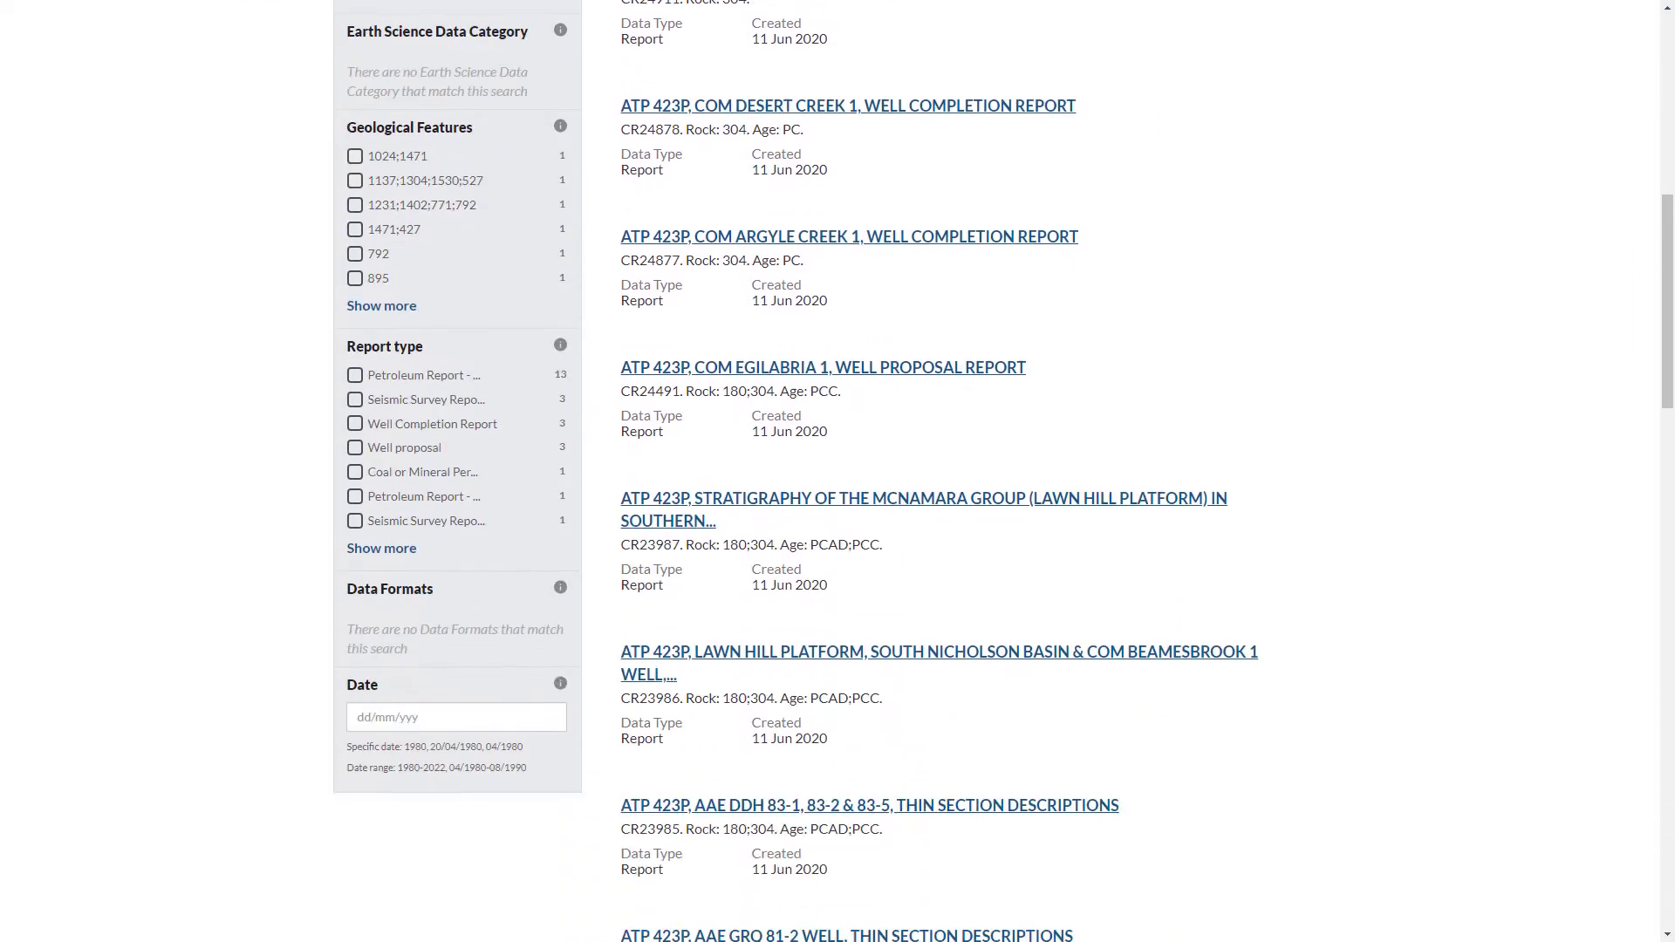
scroll(837, 471, down, 10)
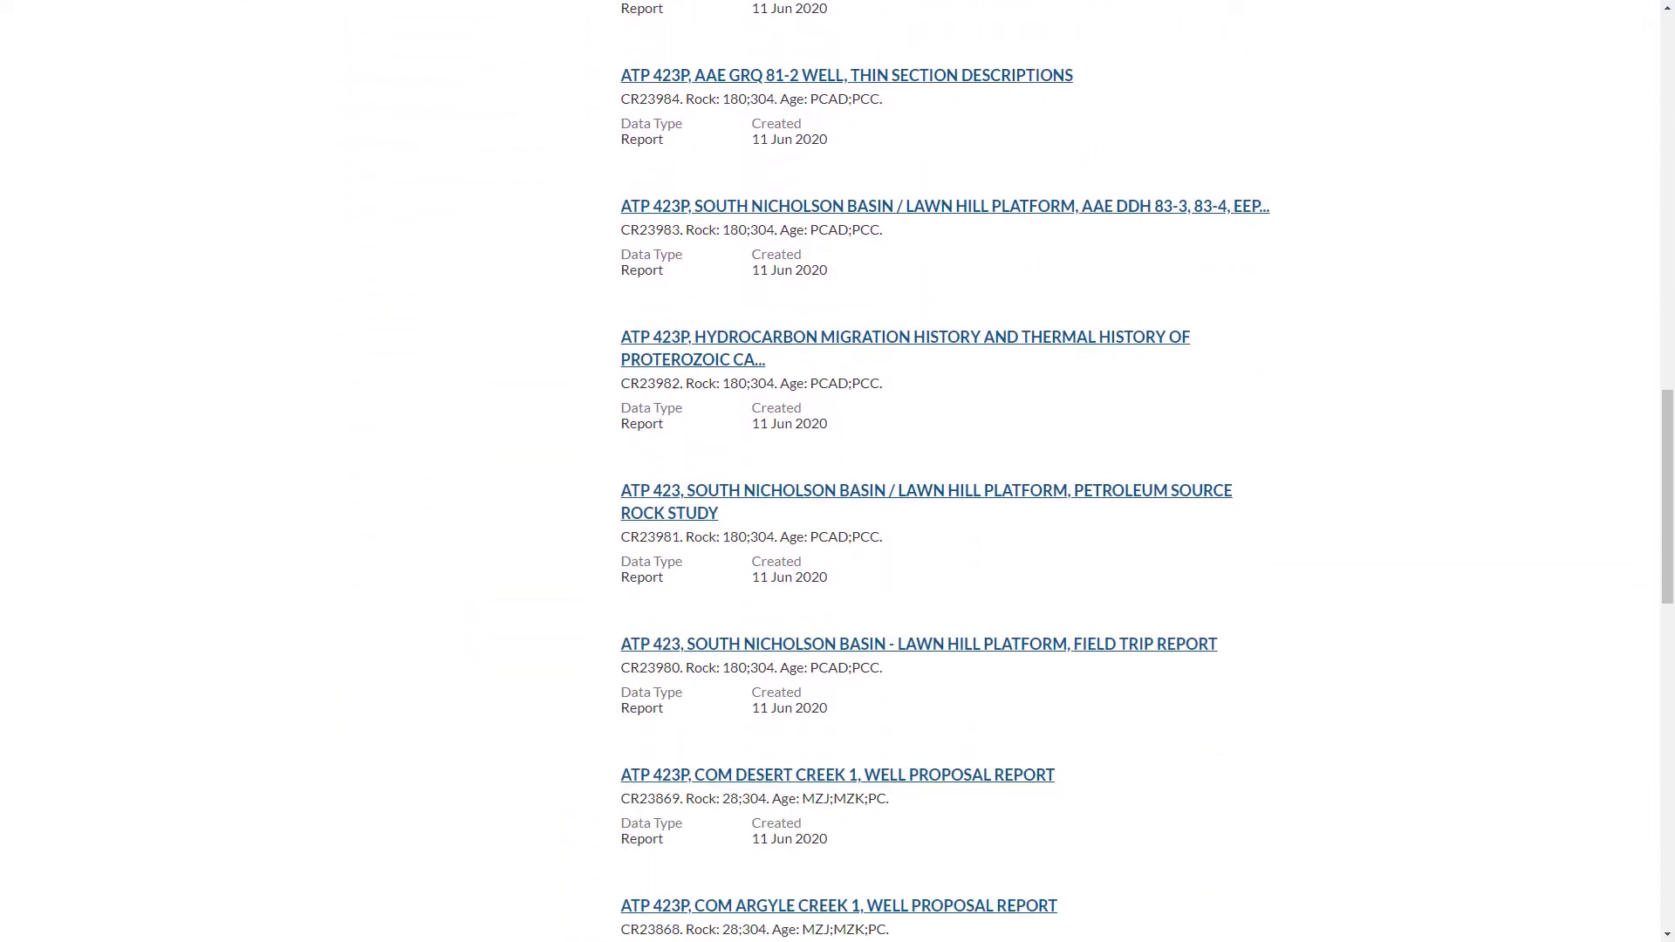
scroll(837, 471, down, 6)
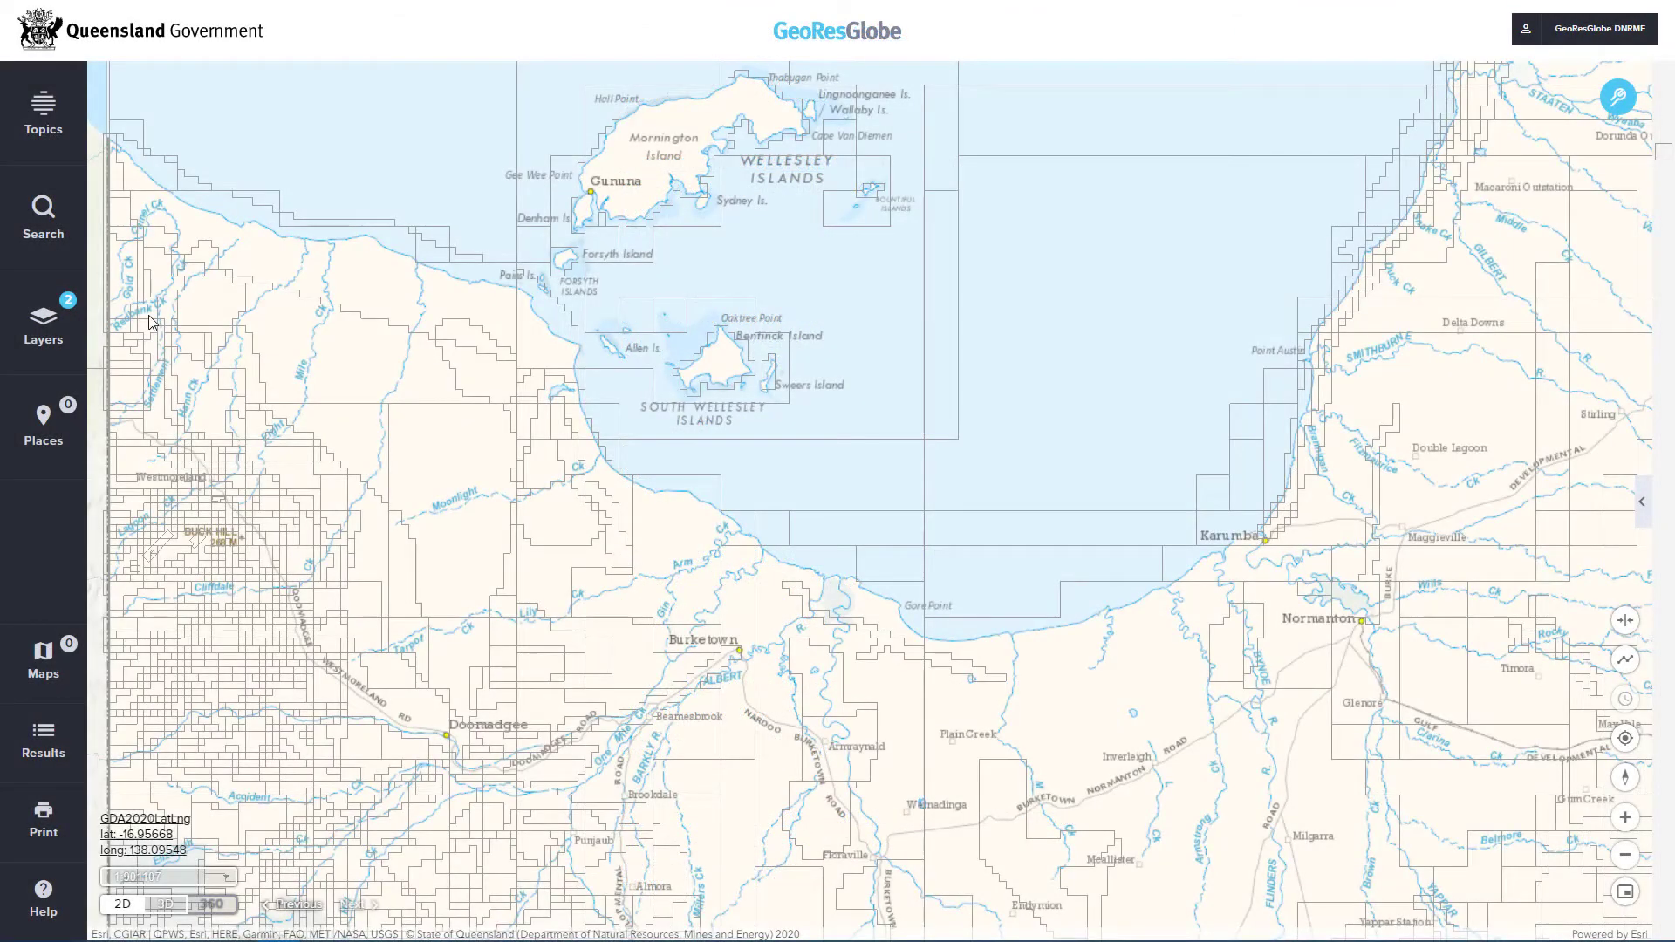
Show Exploration permits, identify within a rectangle over the western map, and view the EPM granted results.
click(48, 325)
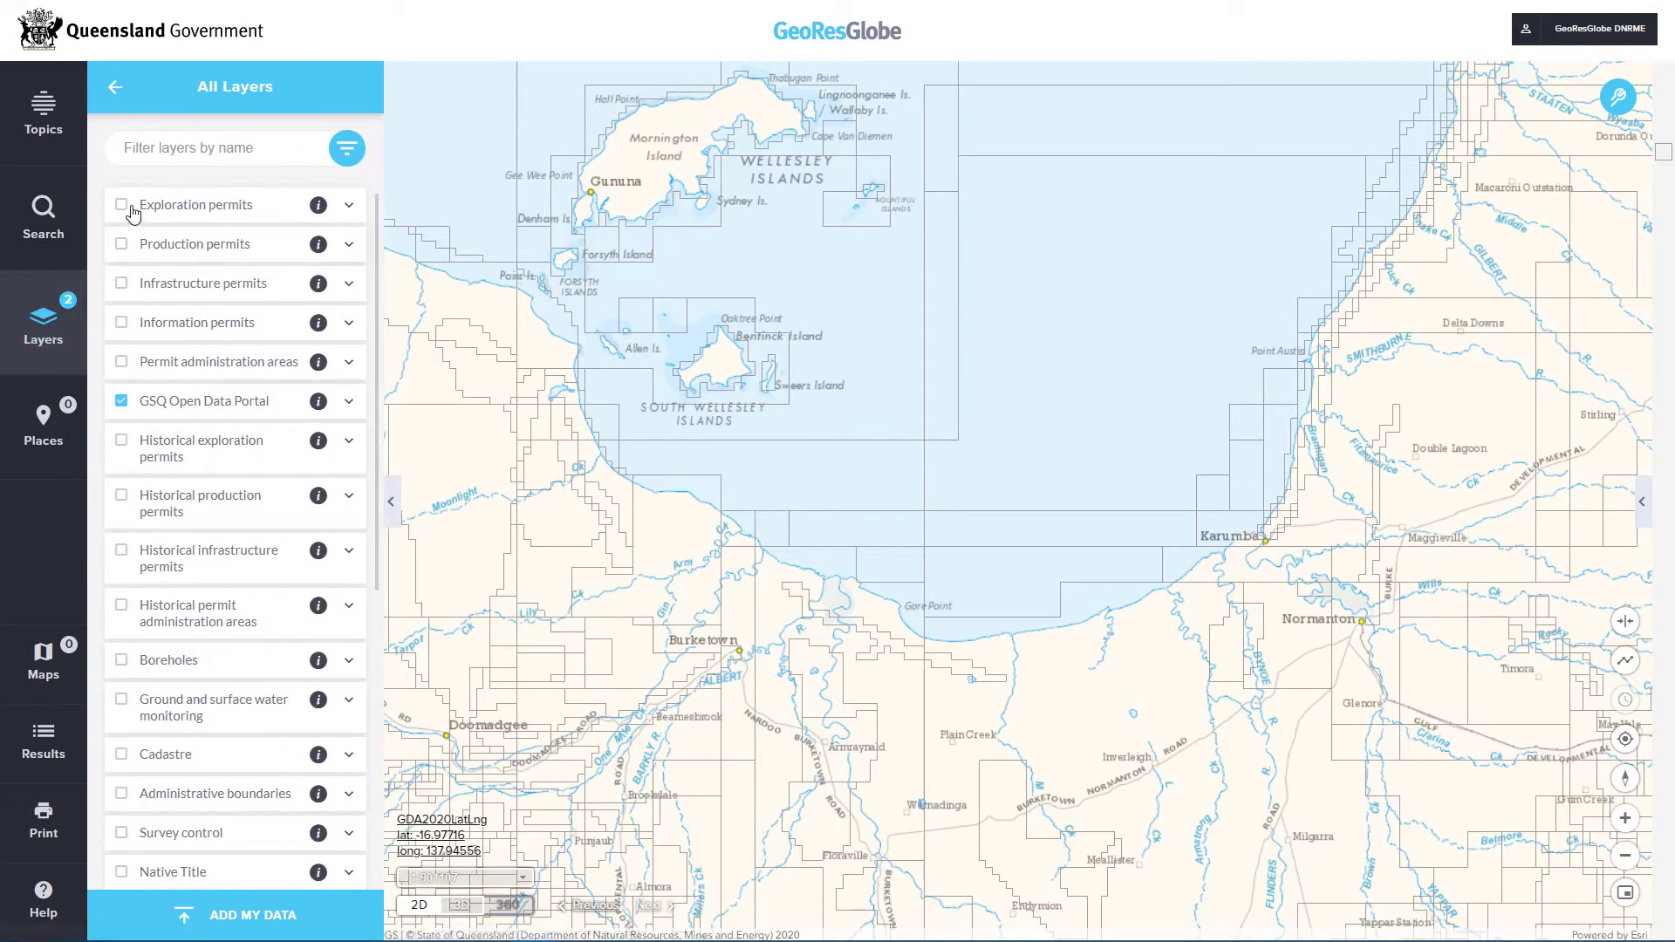
click(391, 501)
click(1619, 97)
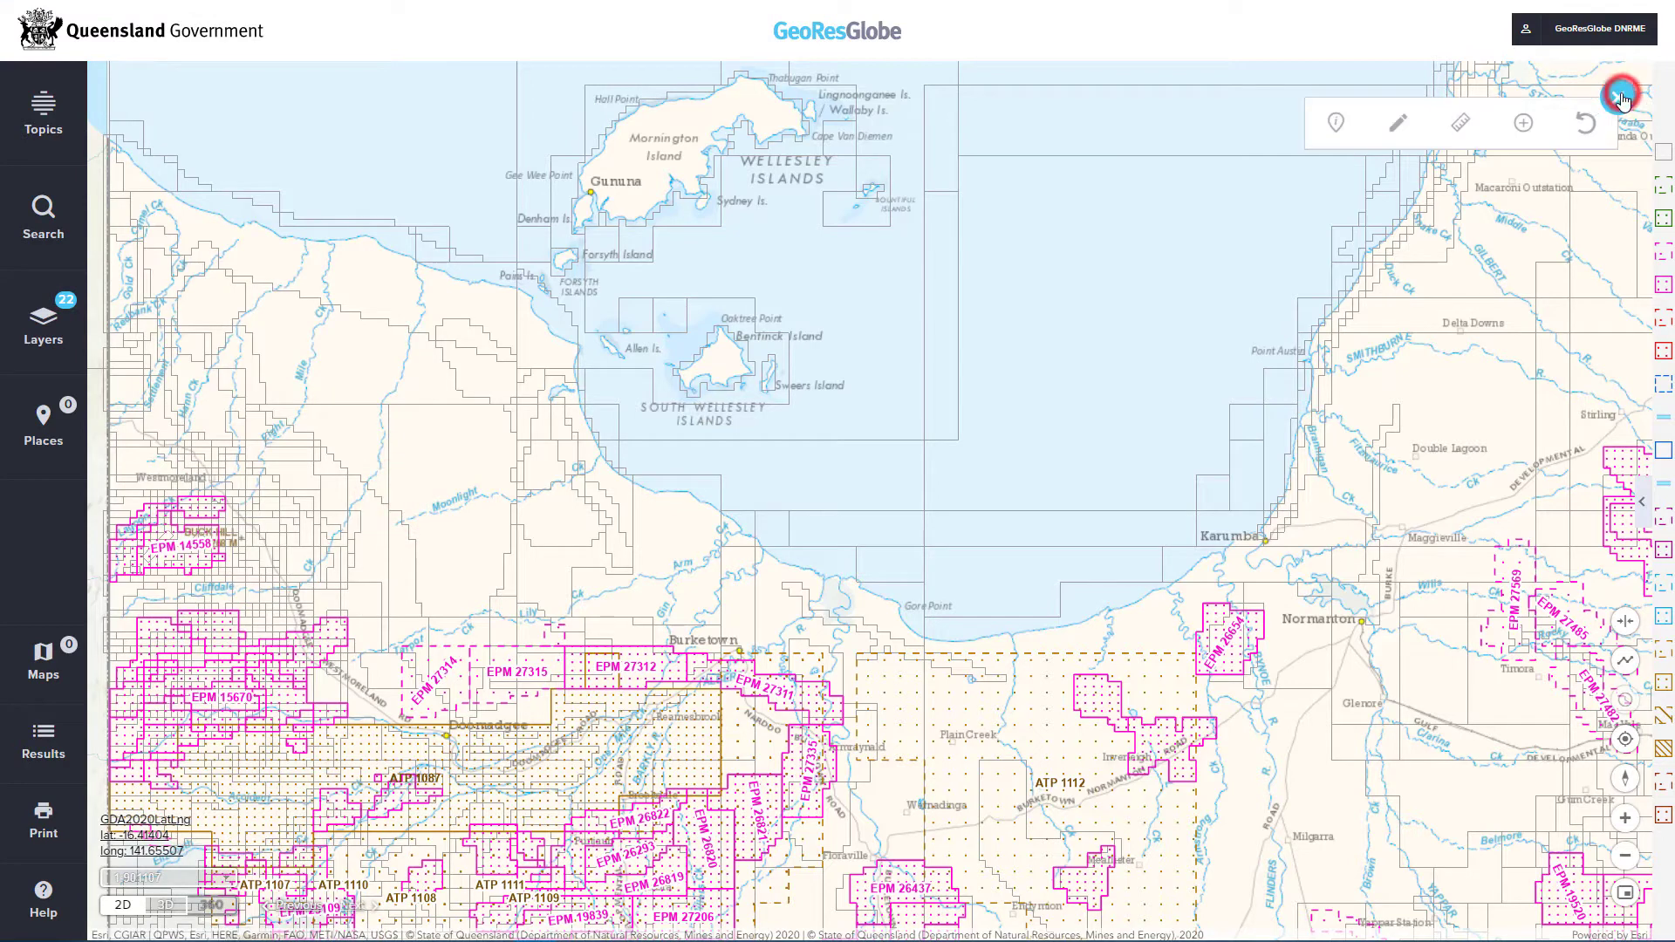
click(1335, 124)
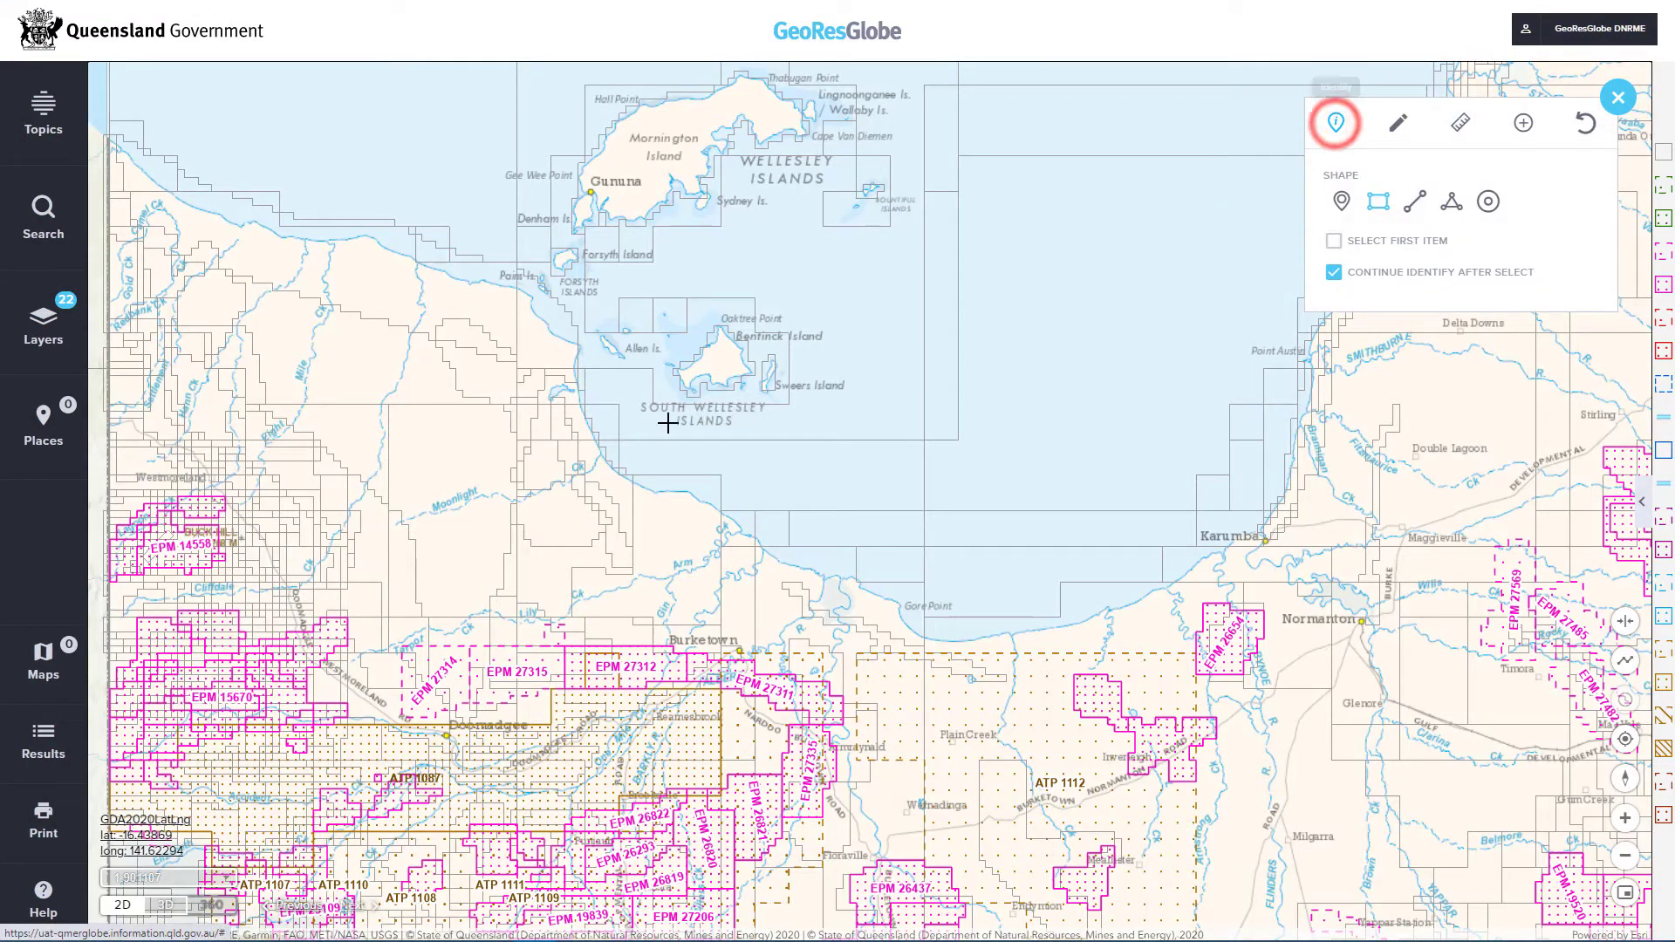
drag(160, 548, 436, 713)
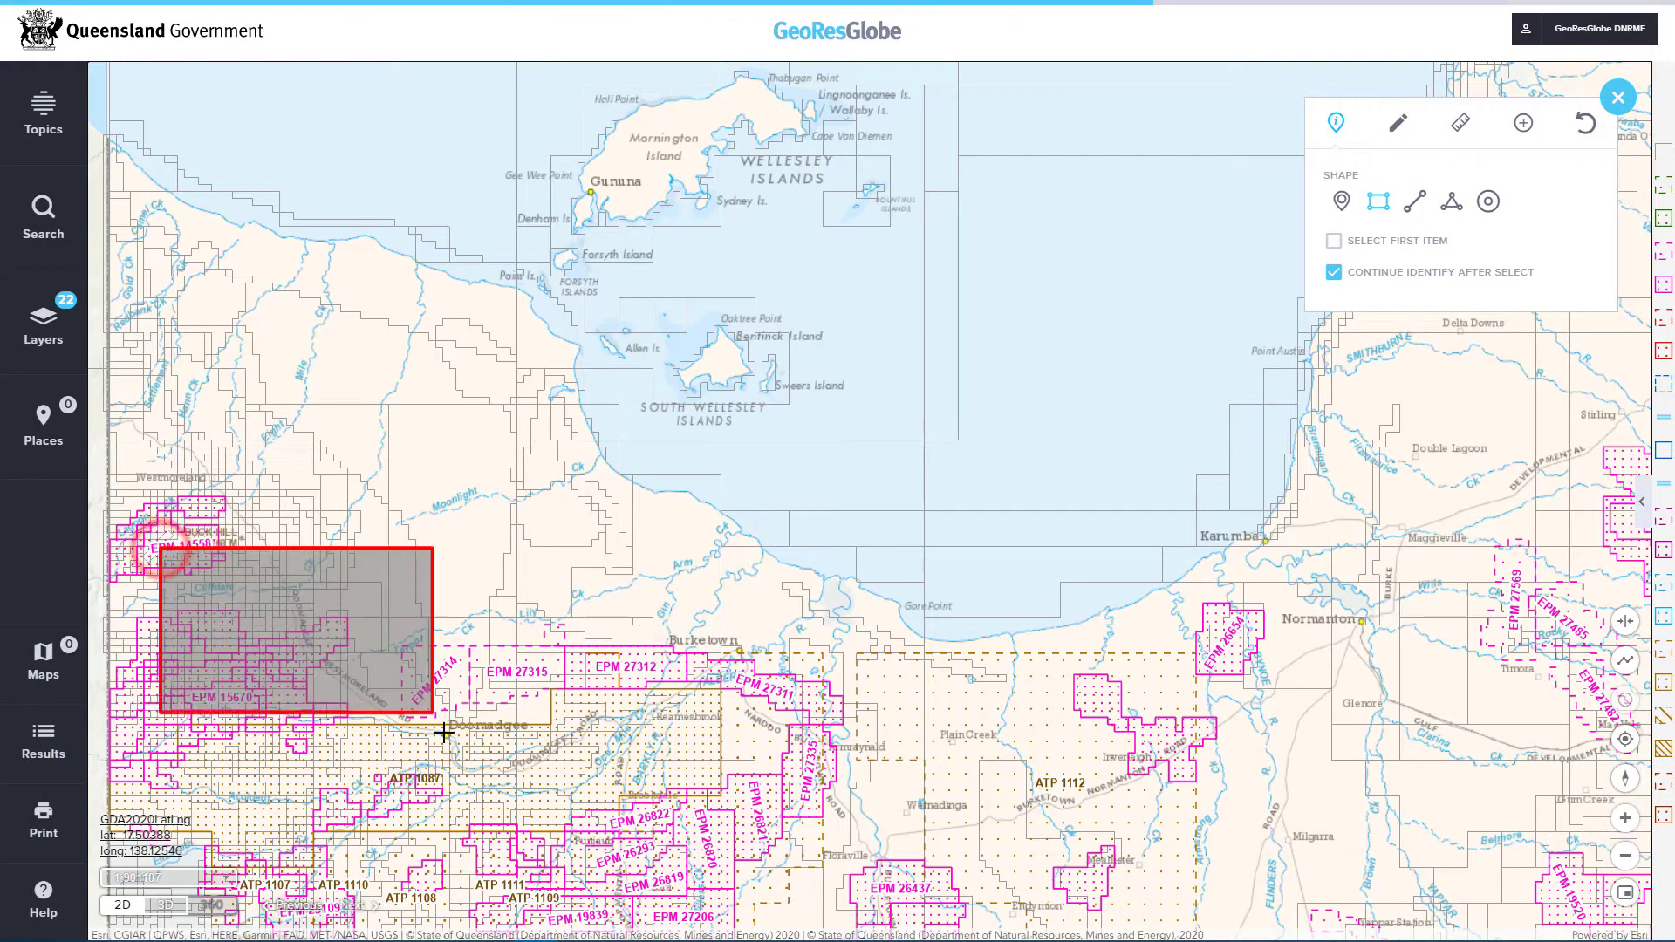
click(386, 676)
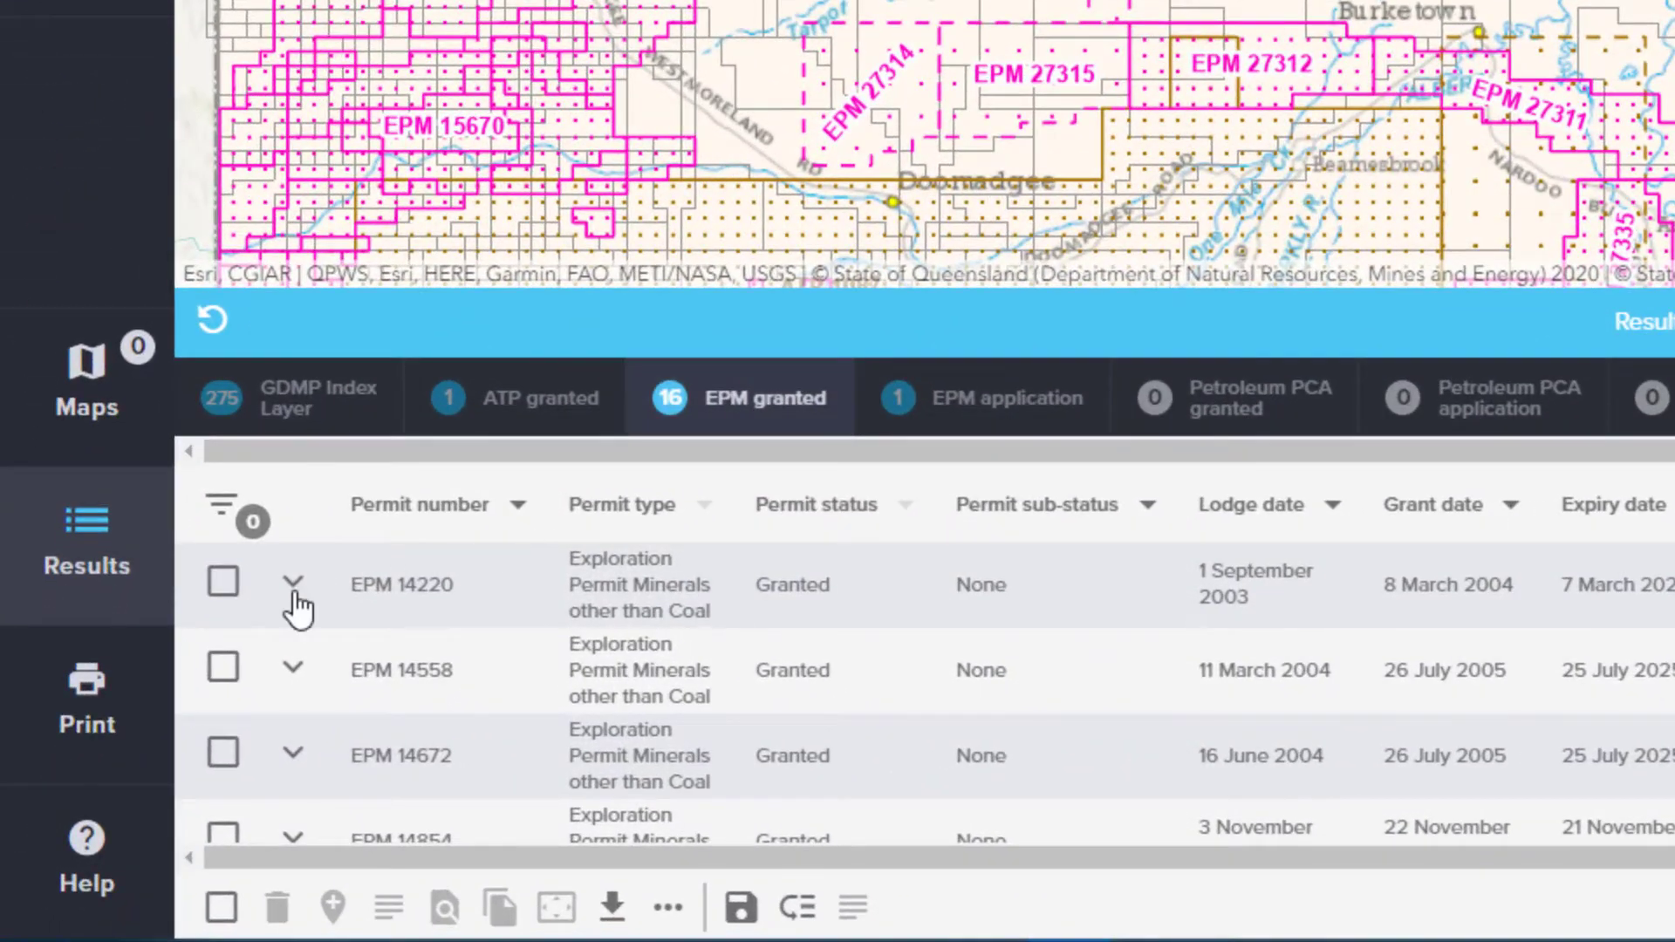
Open EPM 14220 in the portal, then select all 16 granted EPMs and open their datasets.
click(146, 766)
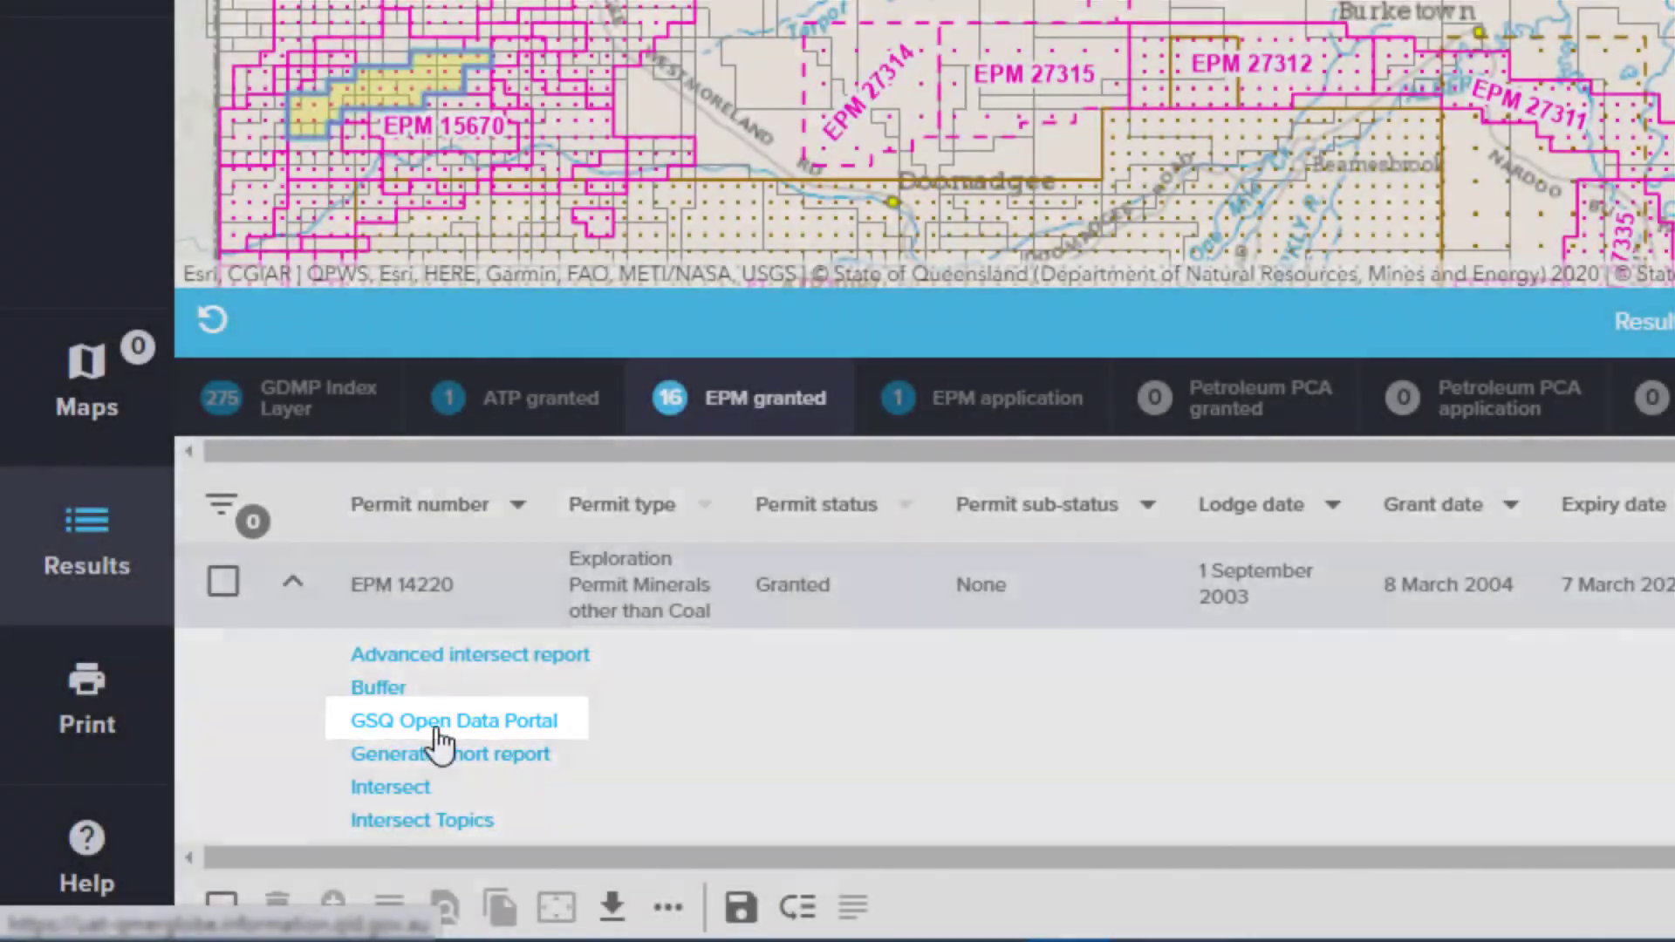
click(436, 723)
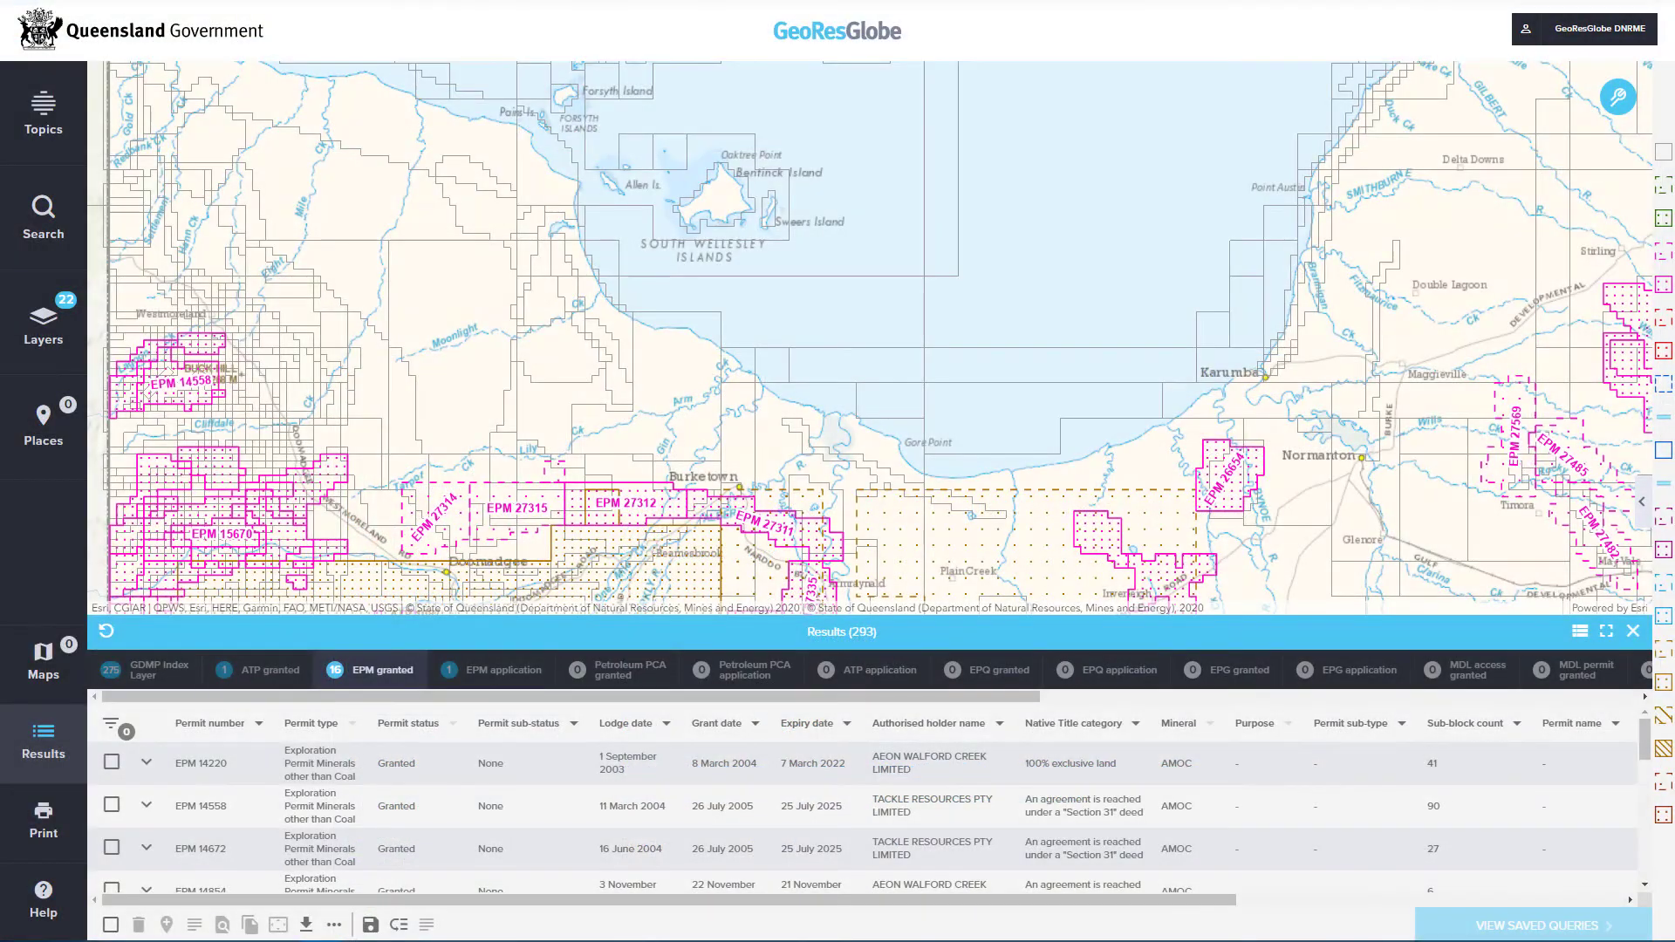
click(111, 925)
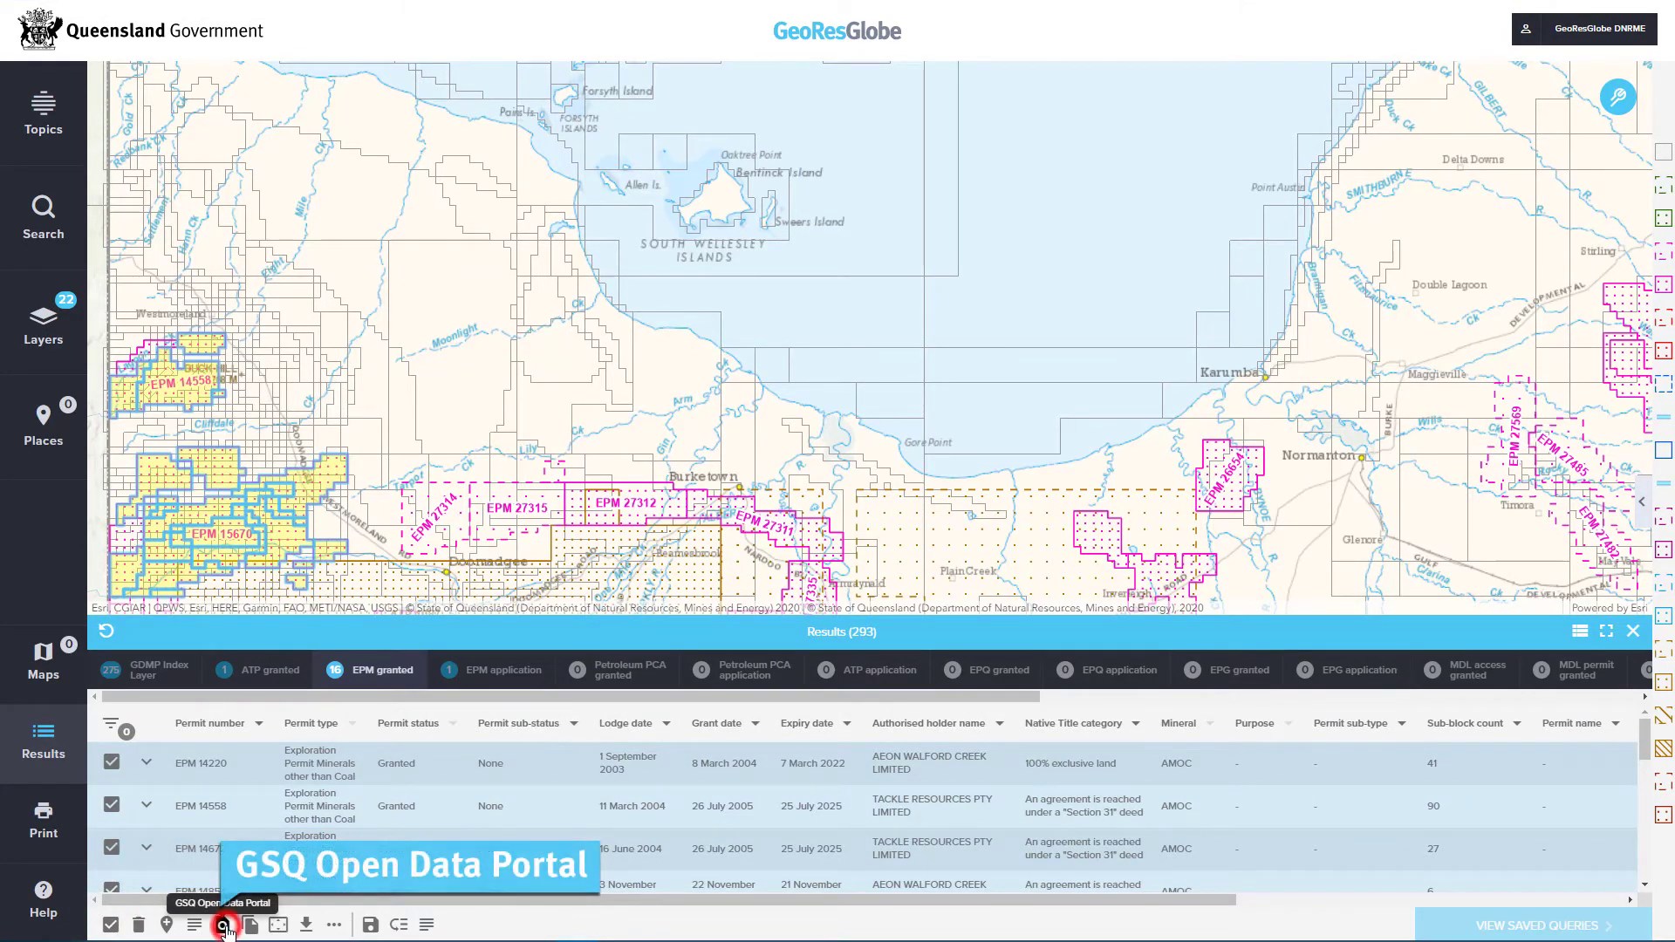
click(223, 926)
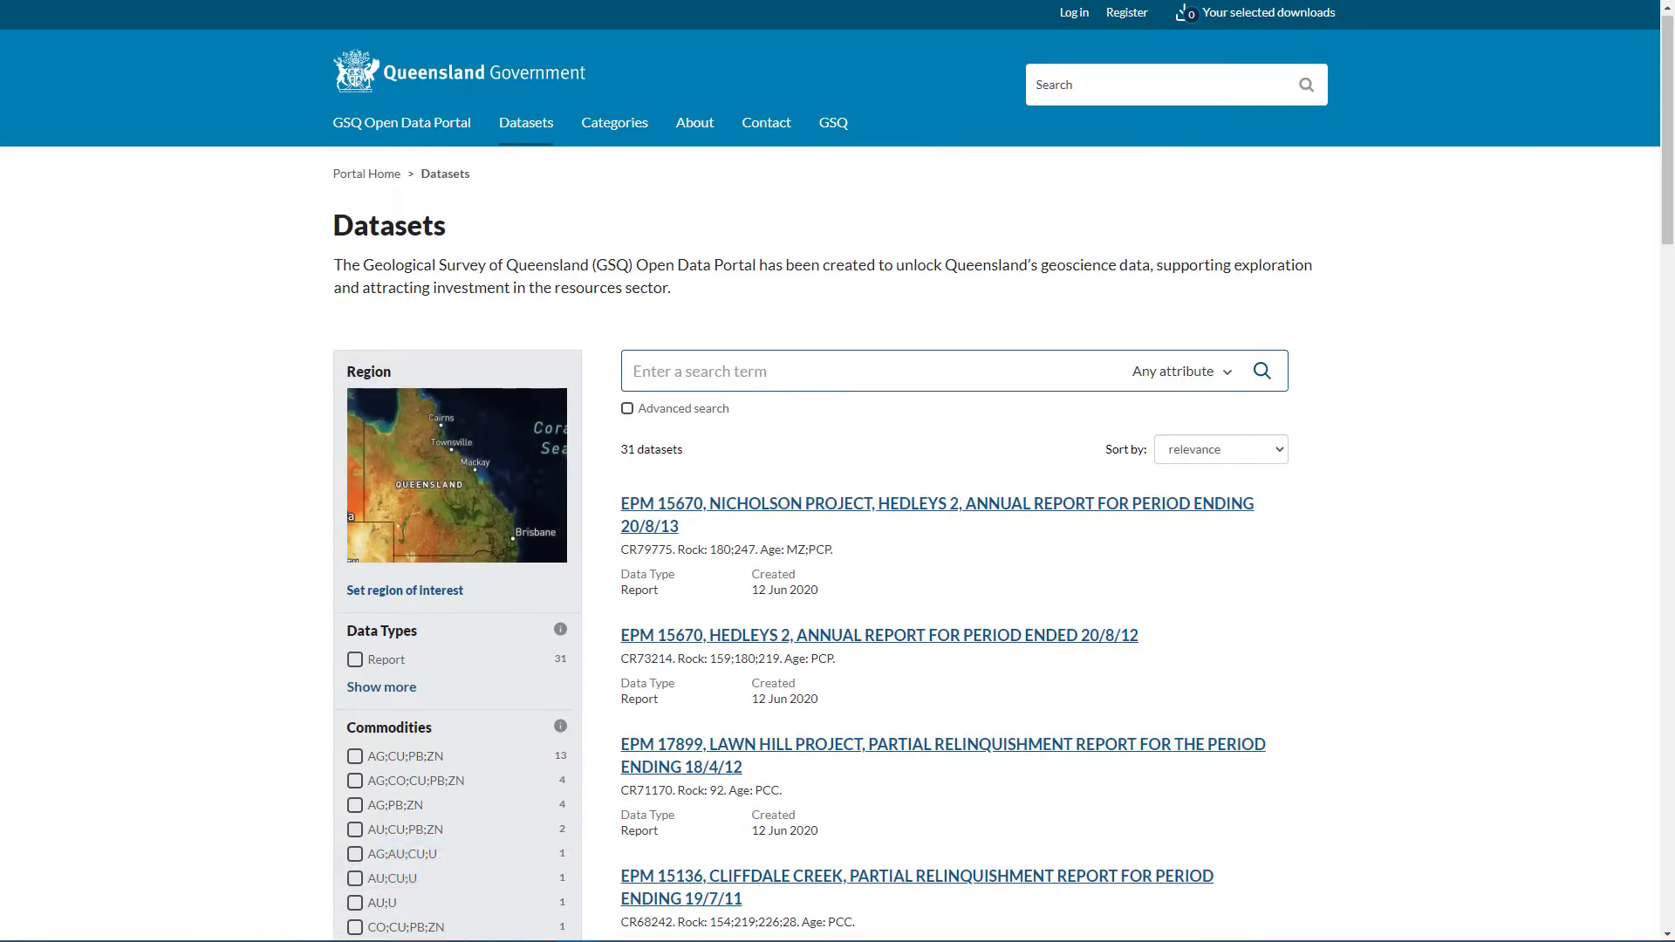
Scroll down through the 31 EPM report datasets on the portal's Datasets page.
scroll(838, 471, down, 5)
scroll(838, 471, down, 8)
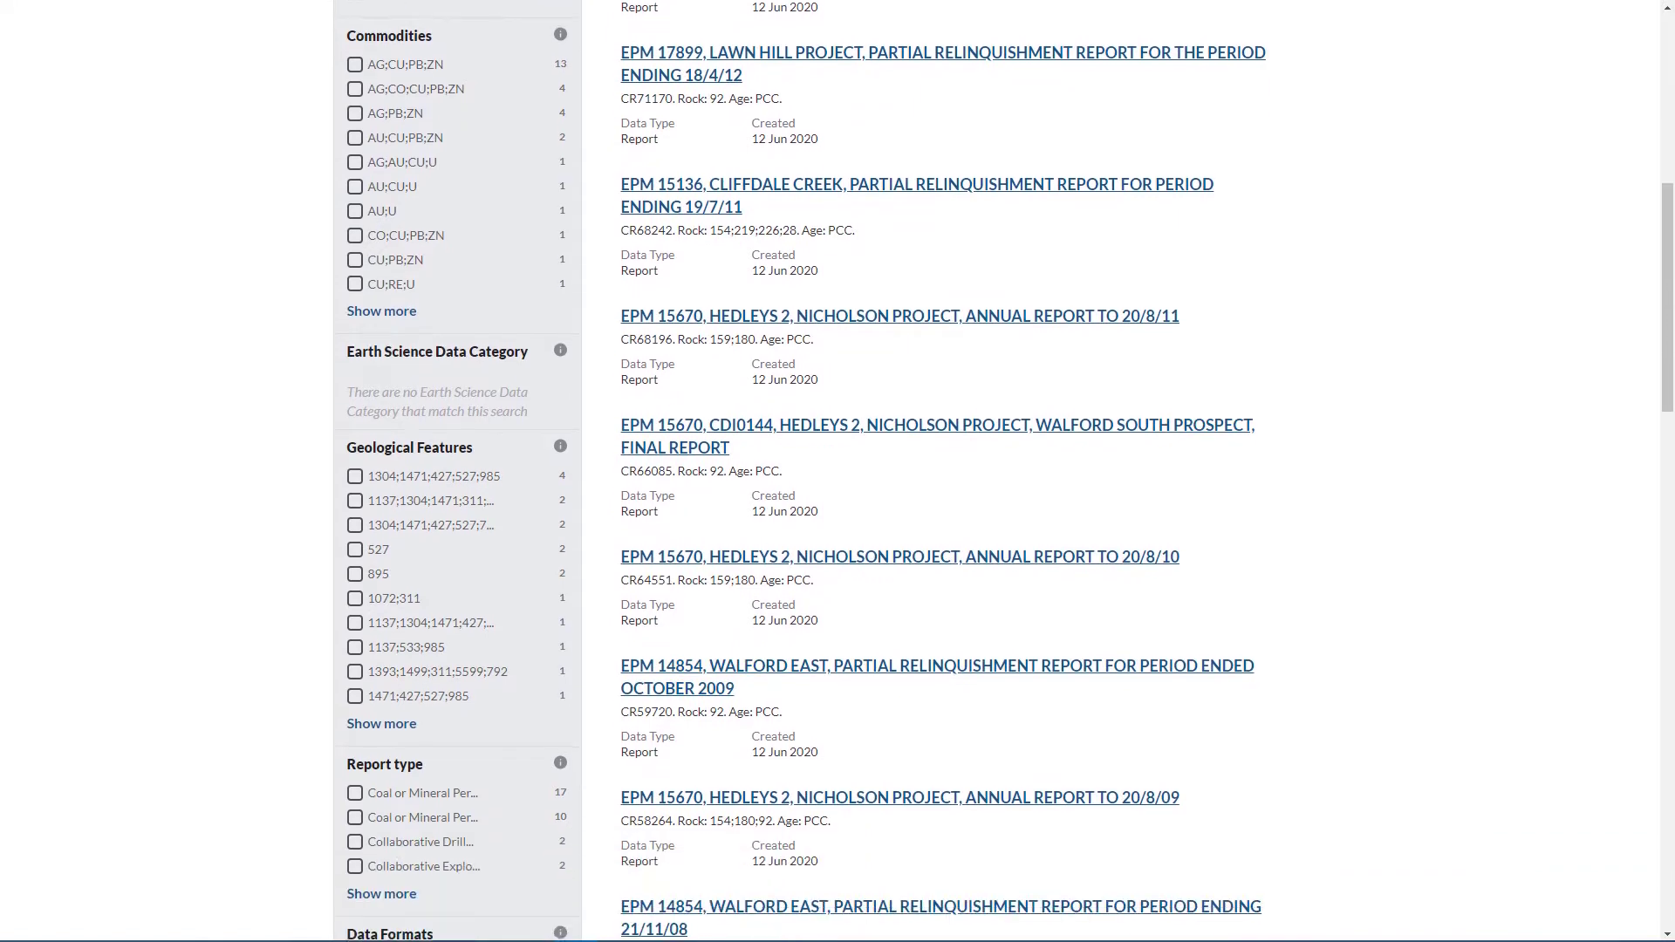
scroll(837, 471, down, 8)
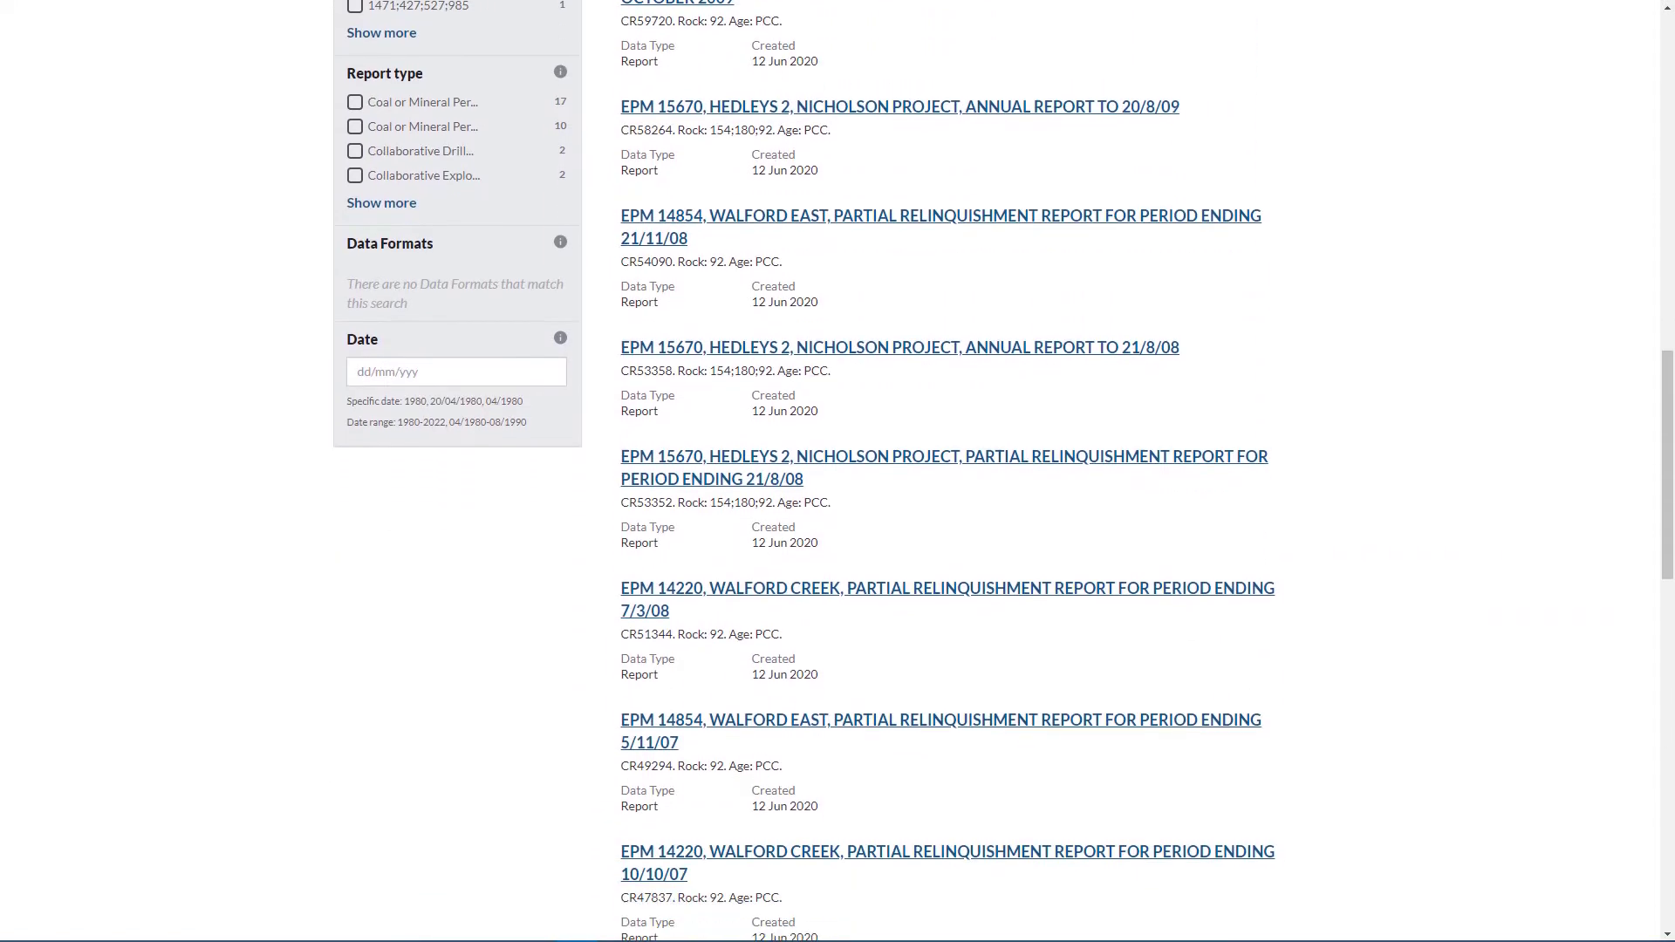
scroll(838, 471, down, 6)
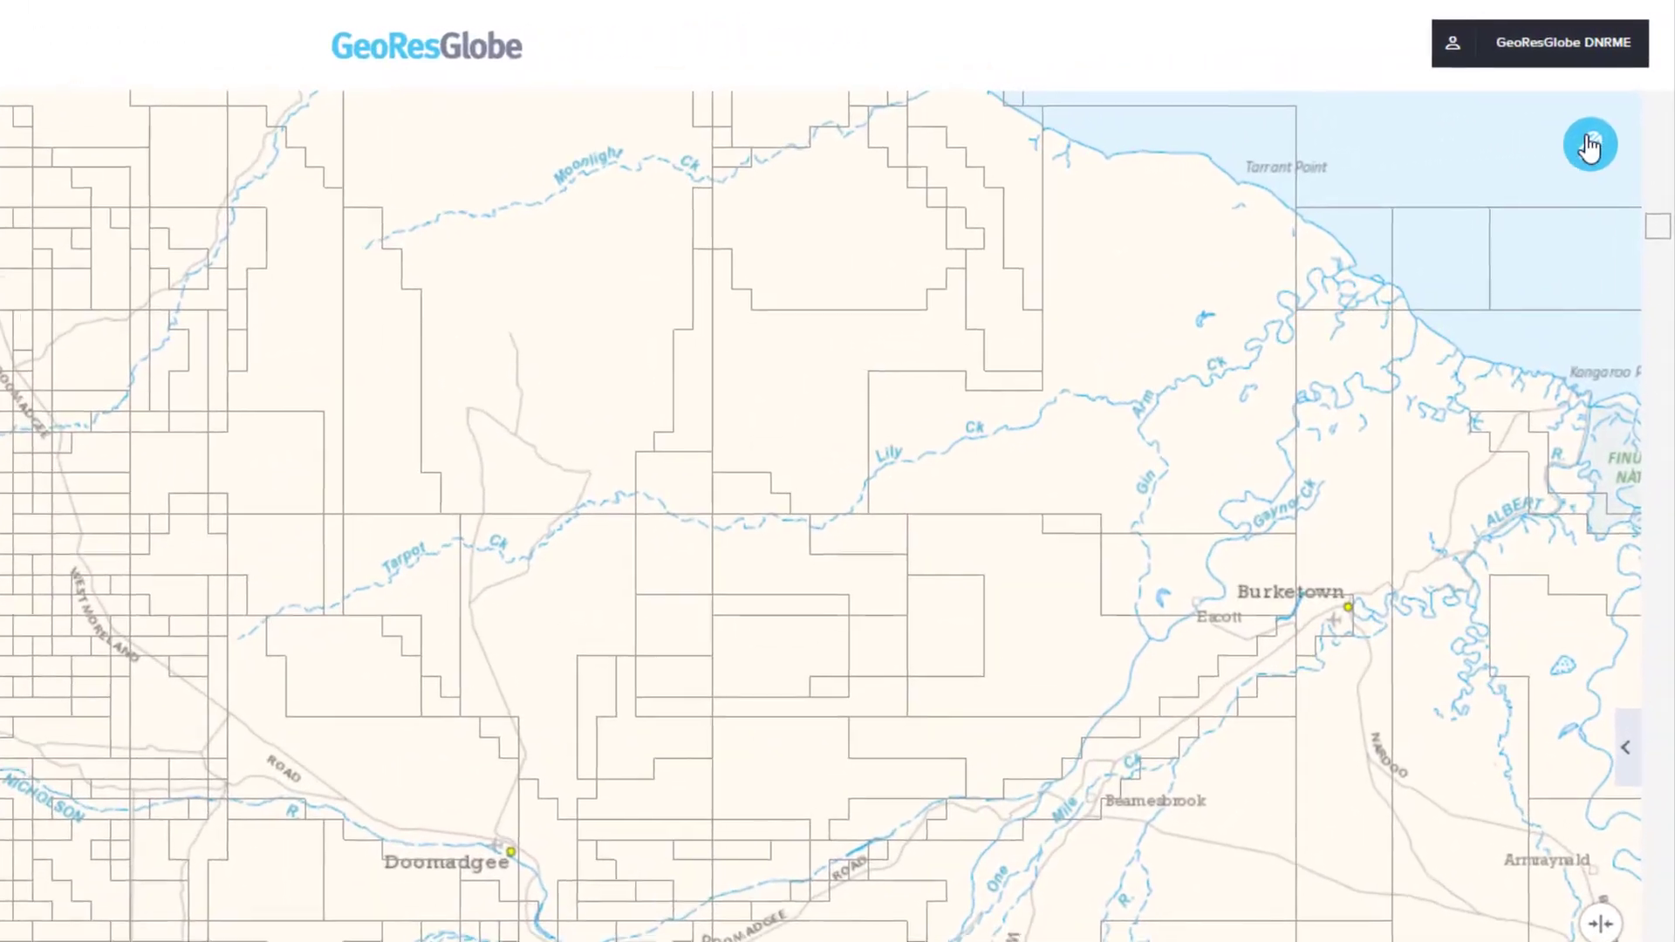
Draw a rectangle place north-west of Doomadgee and list it in Places as My Place 1.
click(1618, 99)
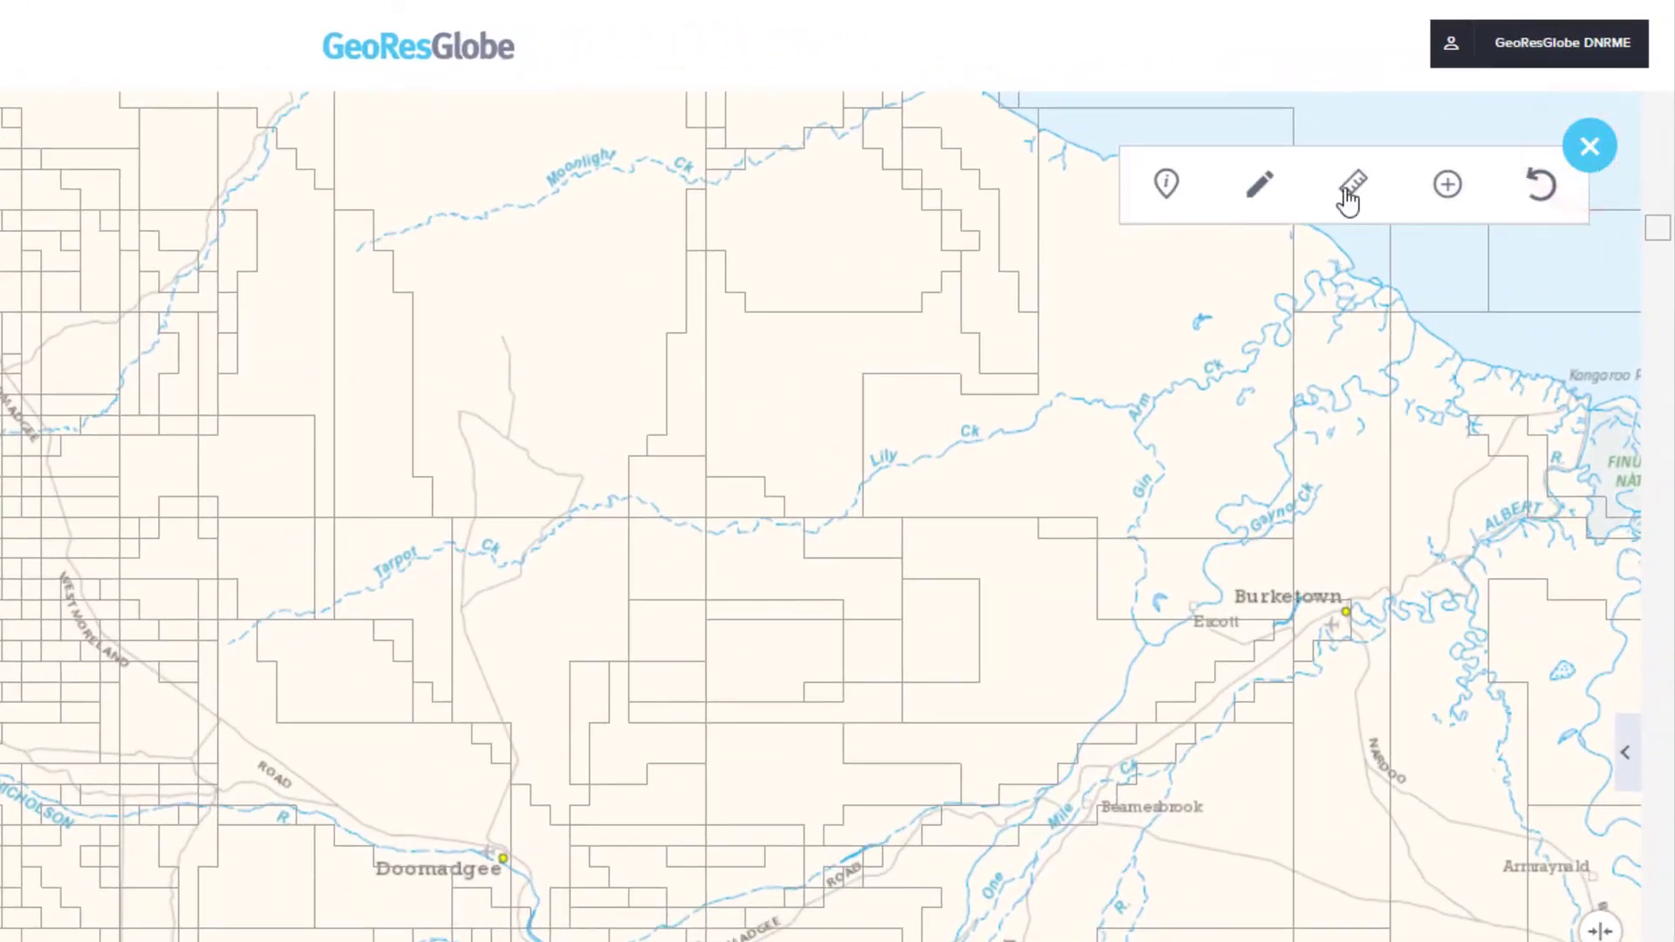
click(1260, 209)
click(1229, 301)
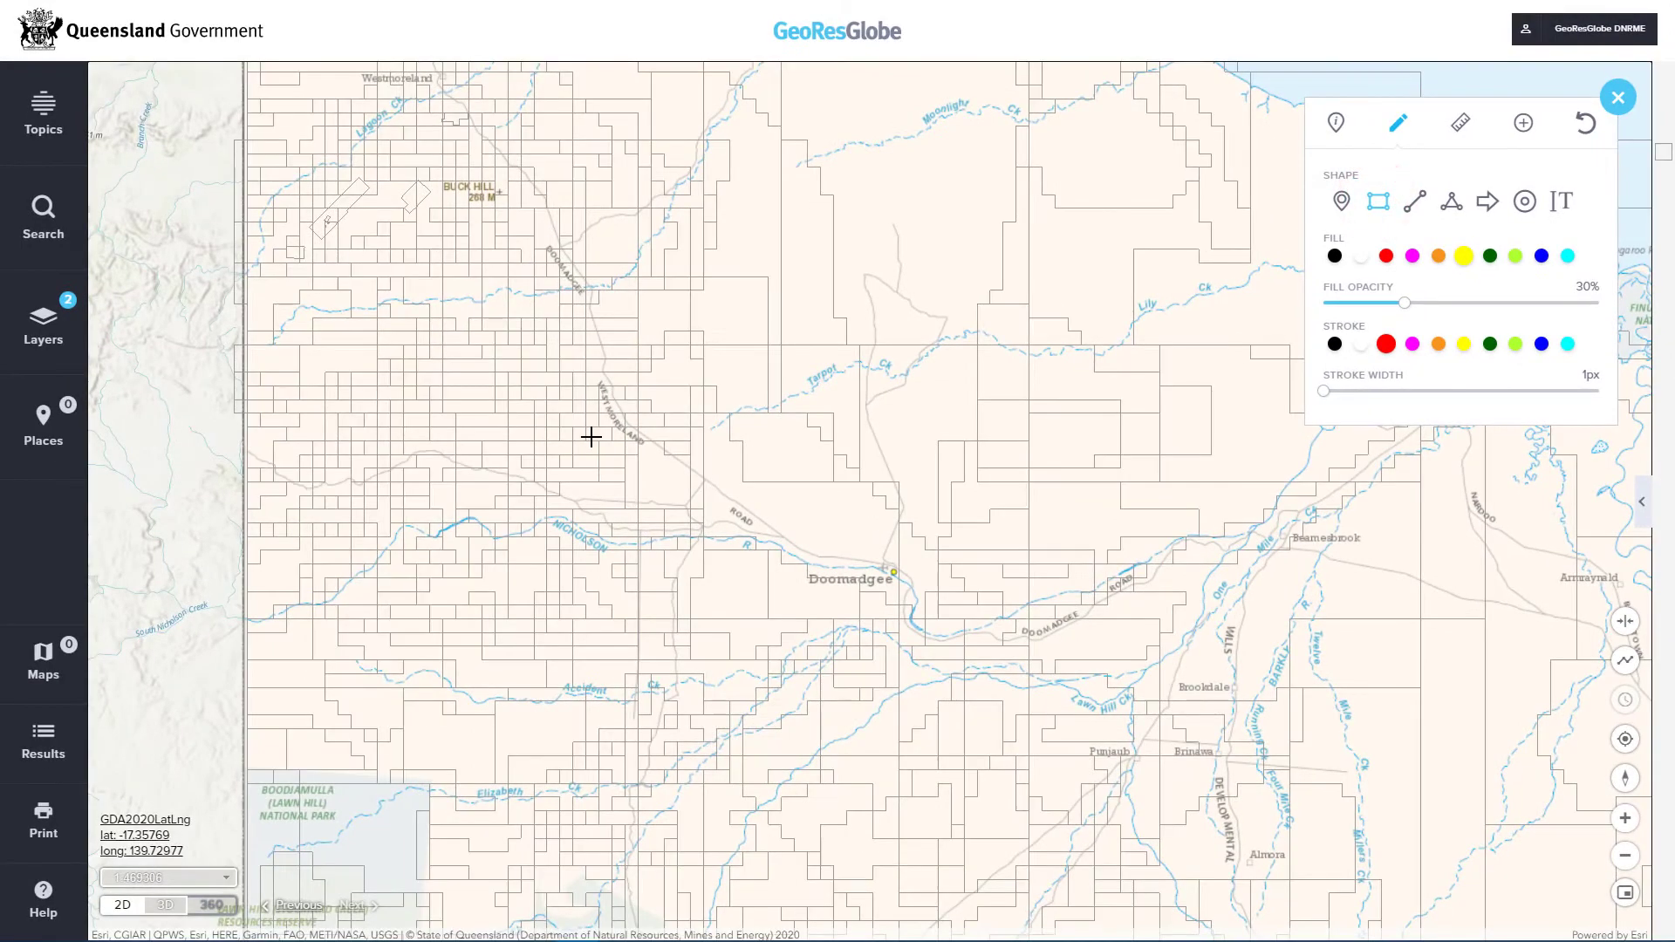
drag(591, 437, 696, 514)
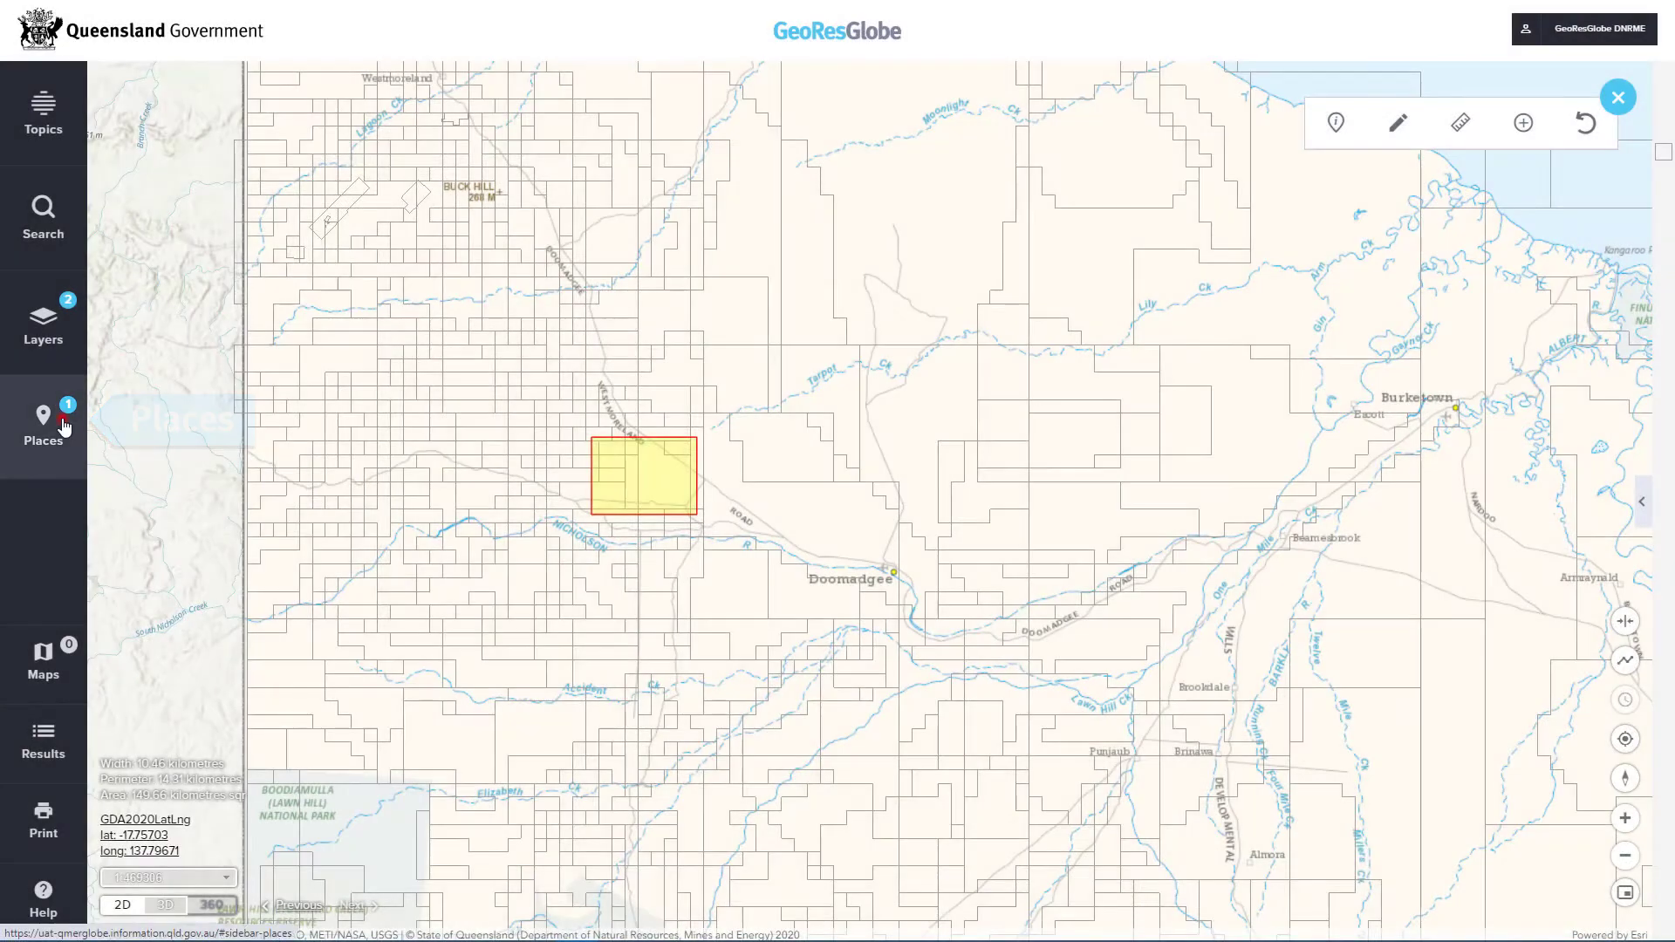
click(64, 426)
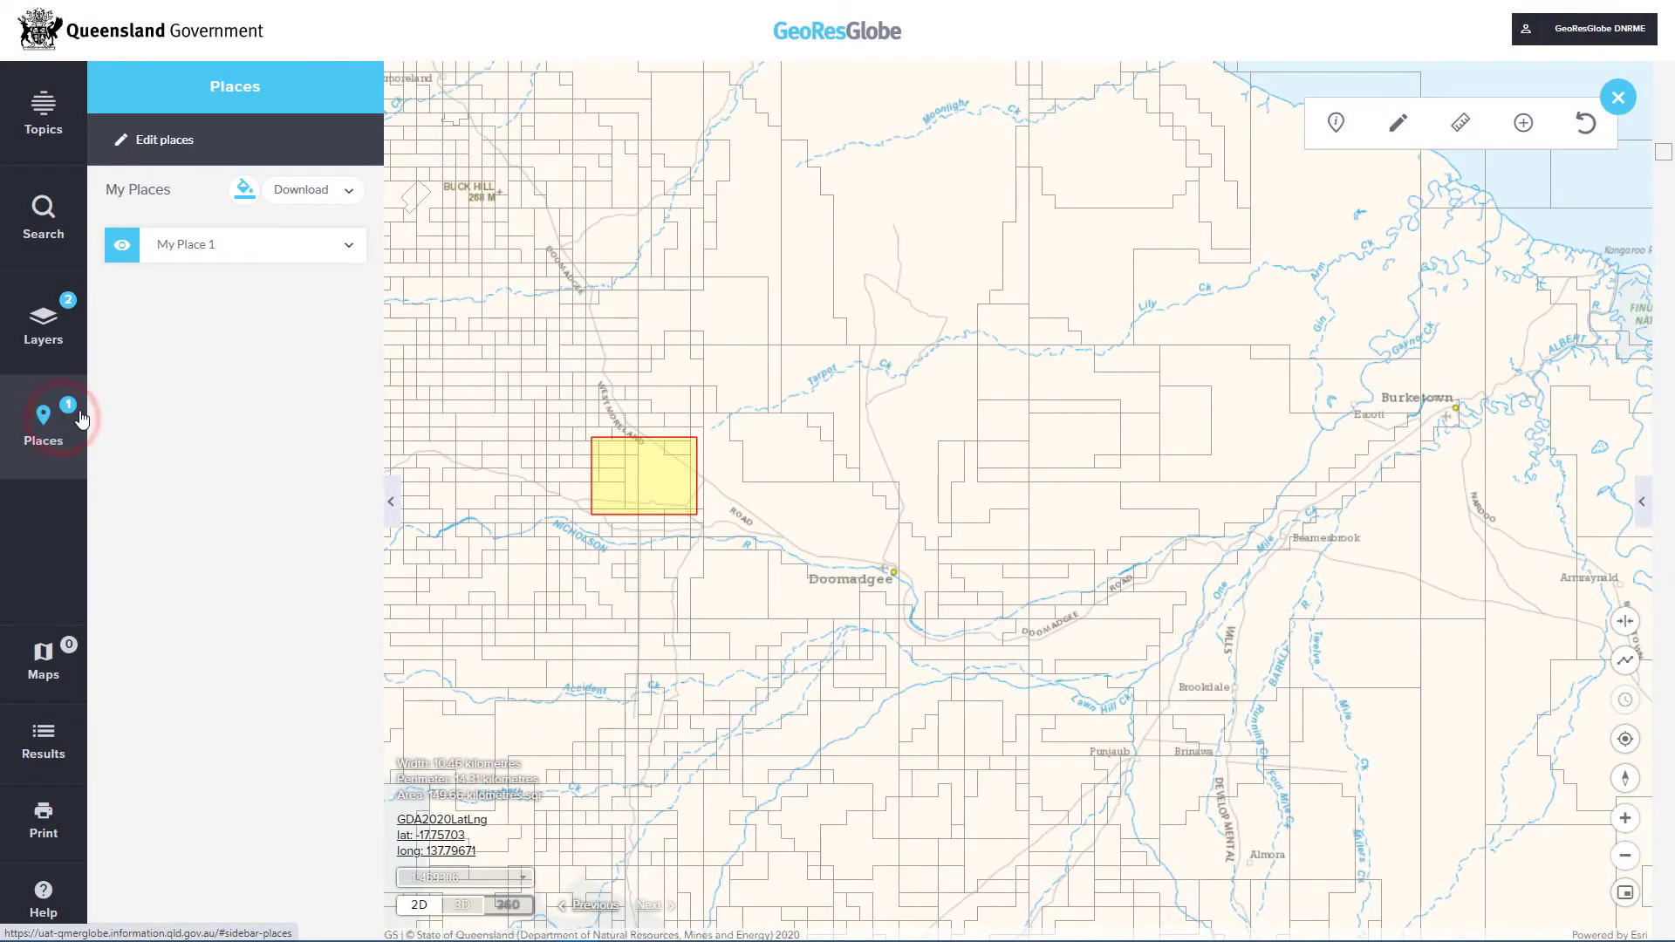
Expand the My Place 1 row to show its 30% fill opacity styling and place actions.
click(348, 250)
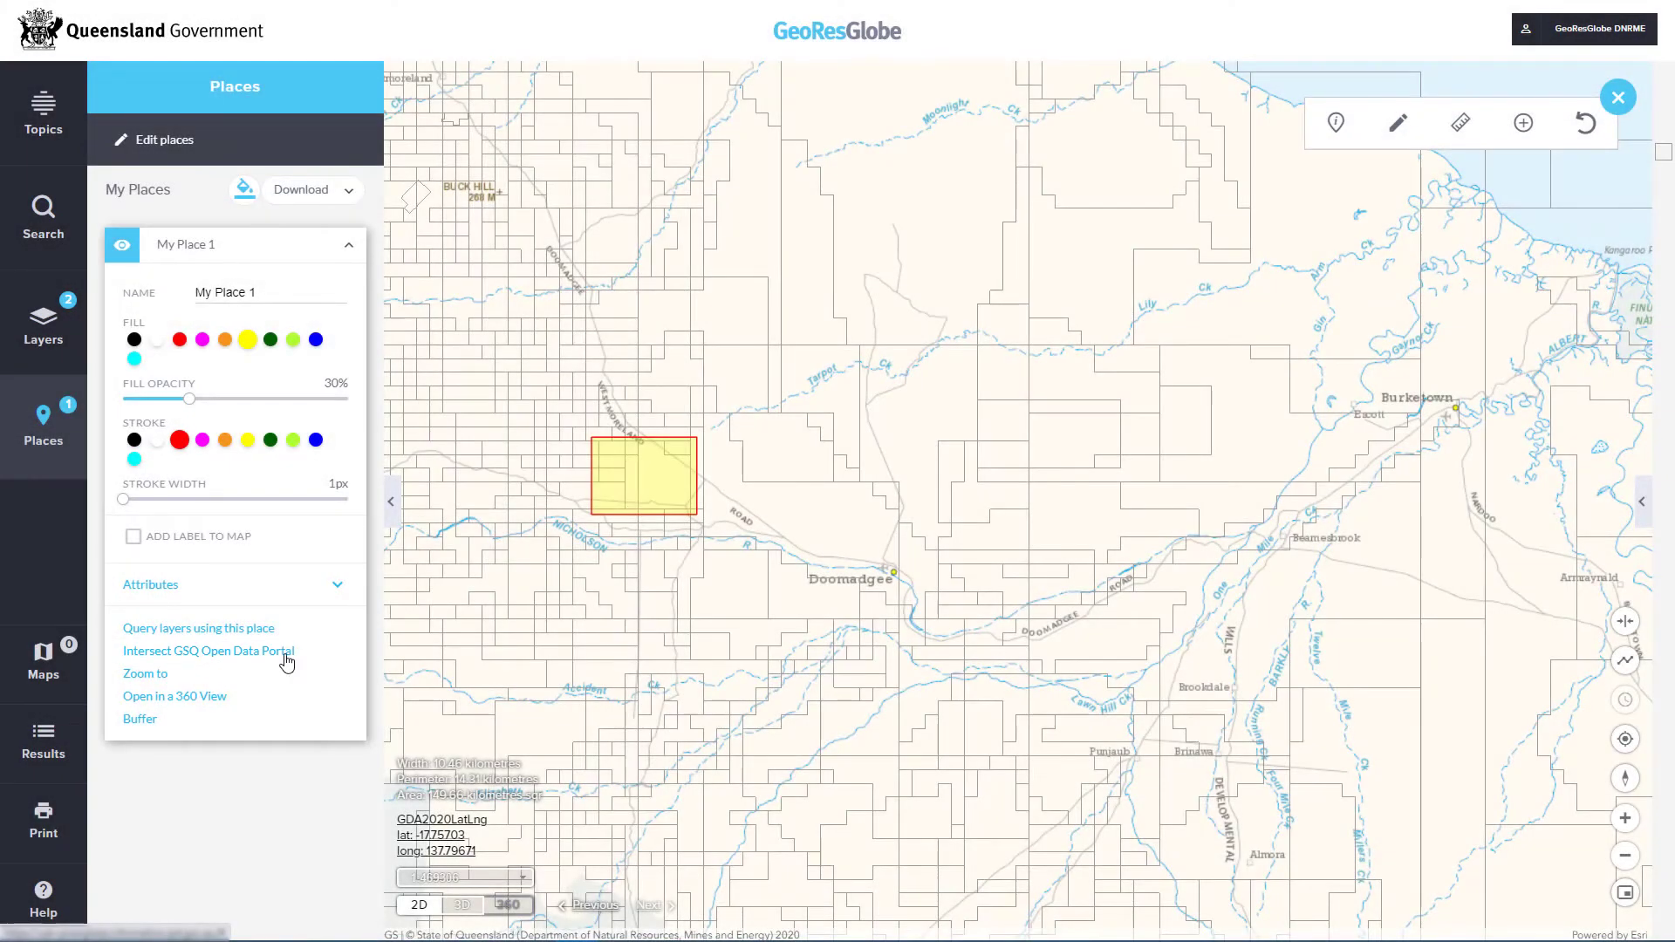
Intersect My Place 1 with GSQ Open Data Portal data using a -1 metre buffer, giving 83 results.
click(287, 663)
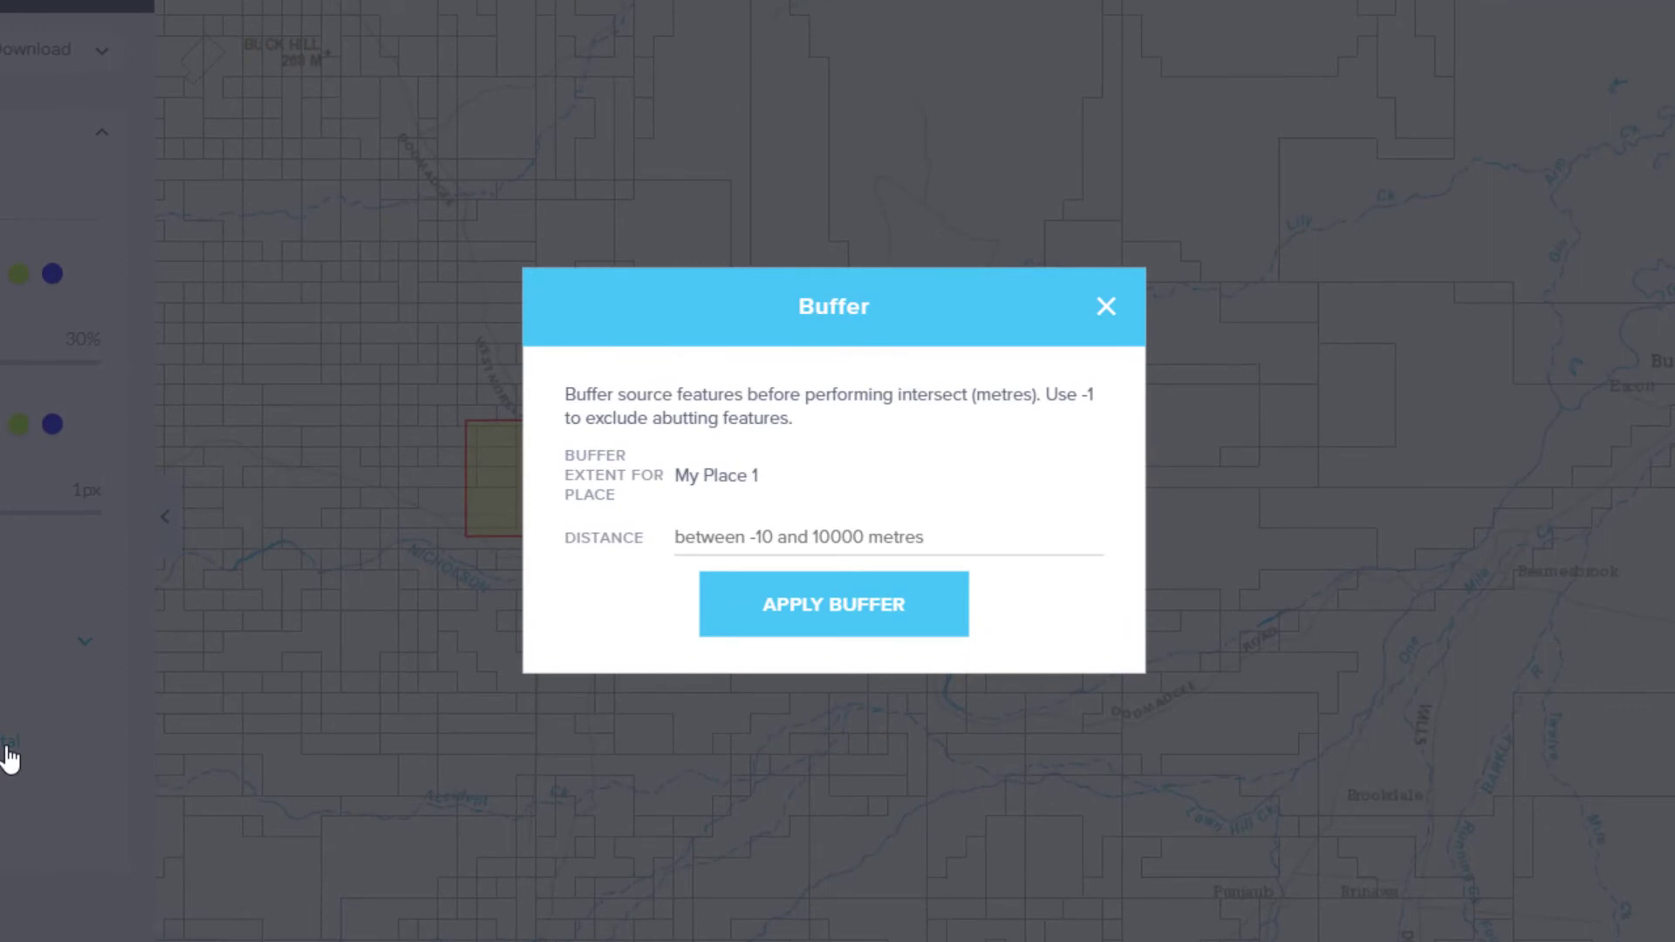
click(873, 537)
text(-1)
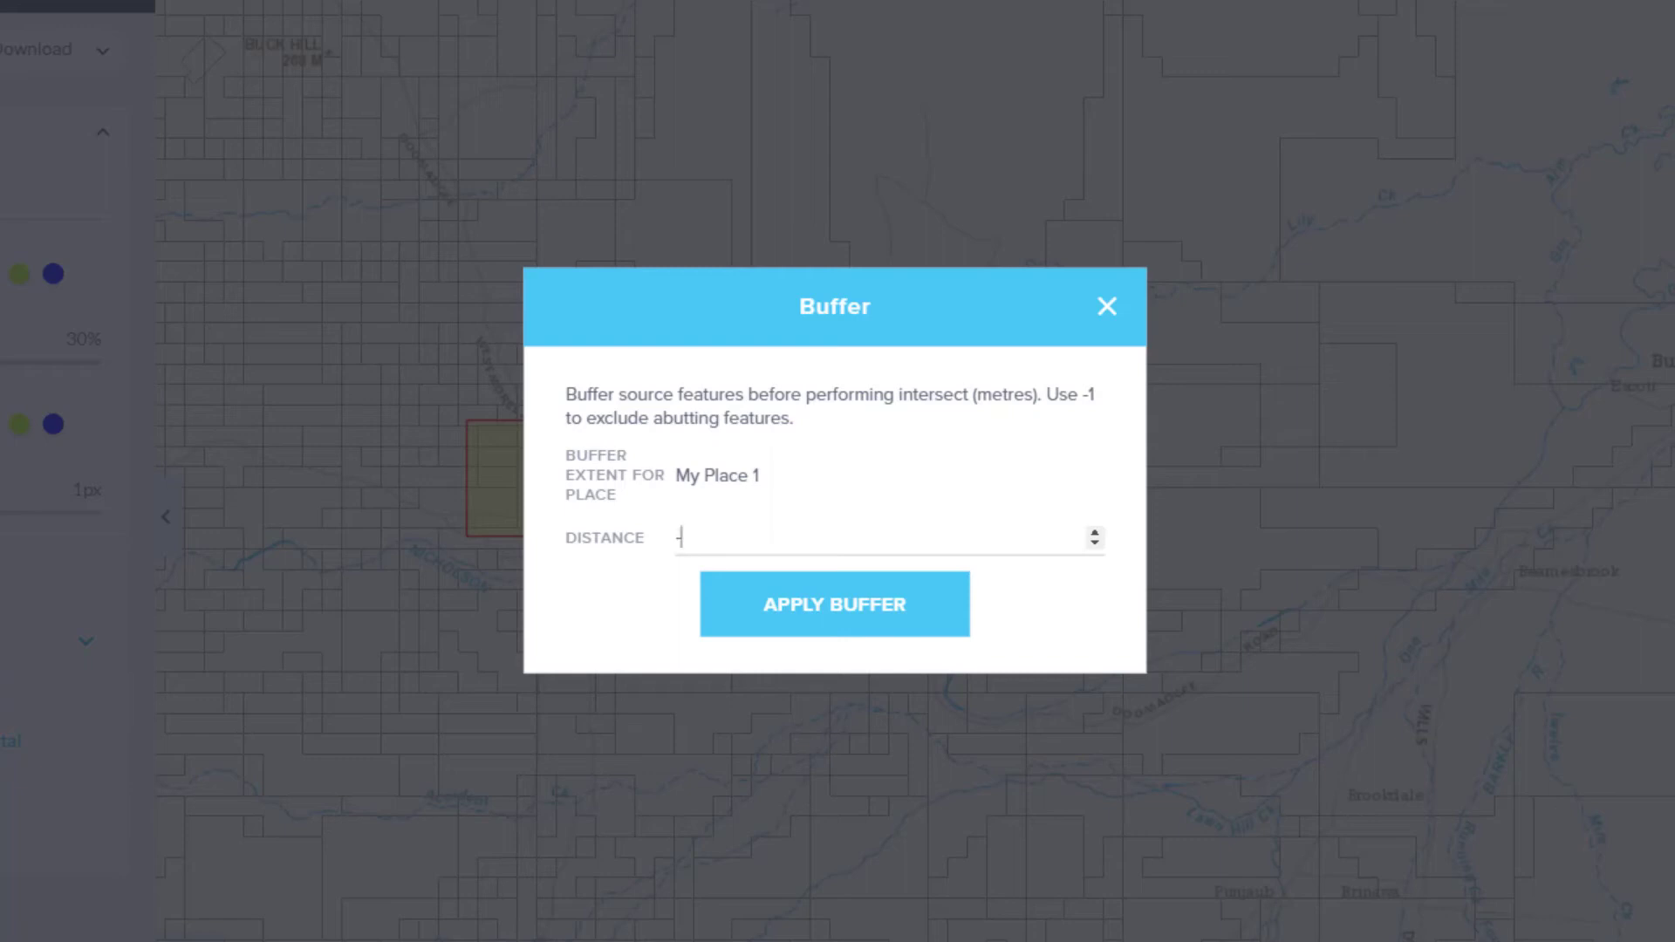
key(BackSpace)
text(100)
key(BackSpace)
key(BackSpace)
key(BackSpace)
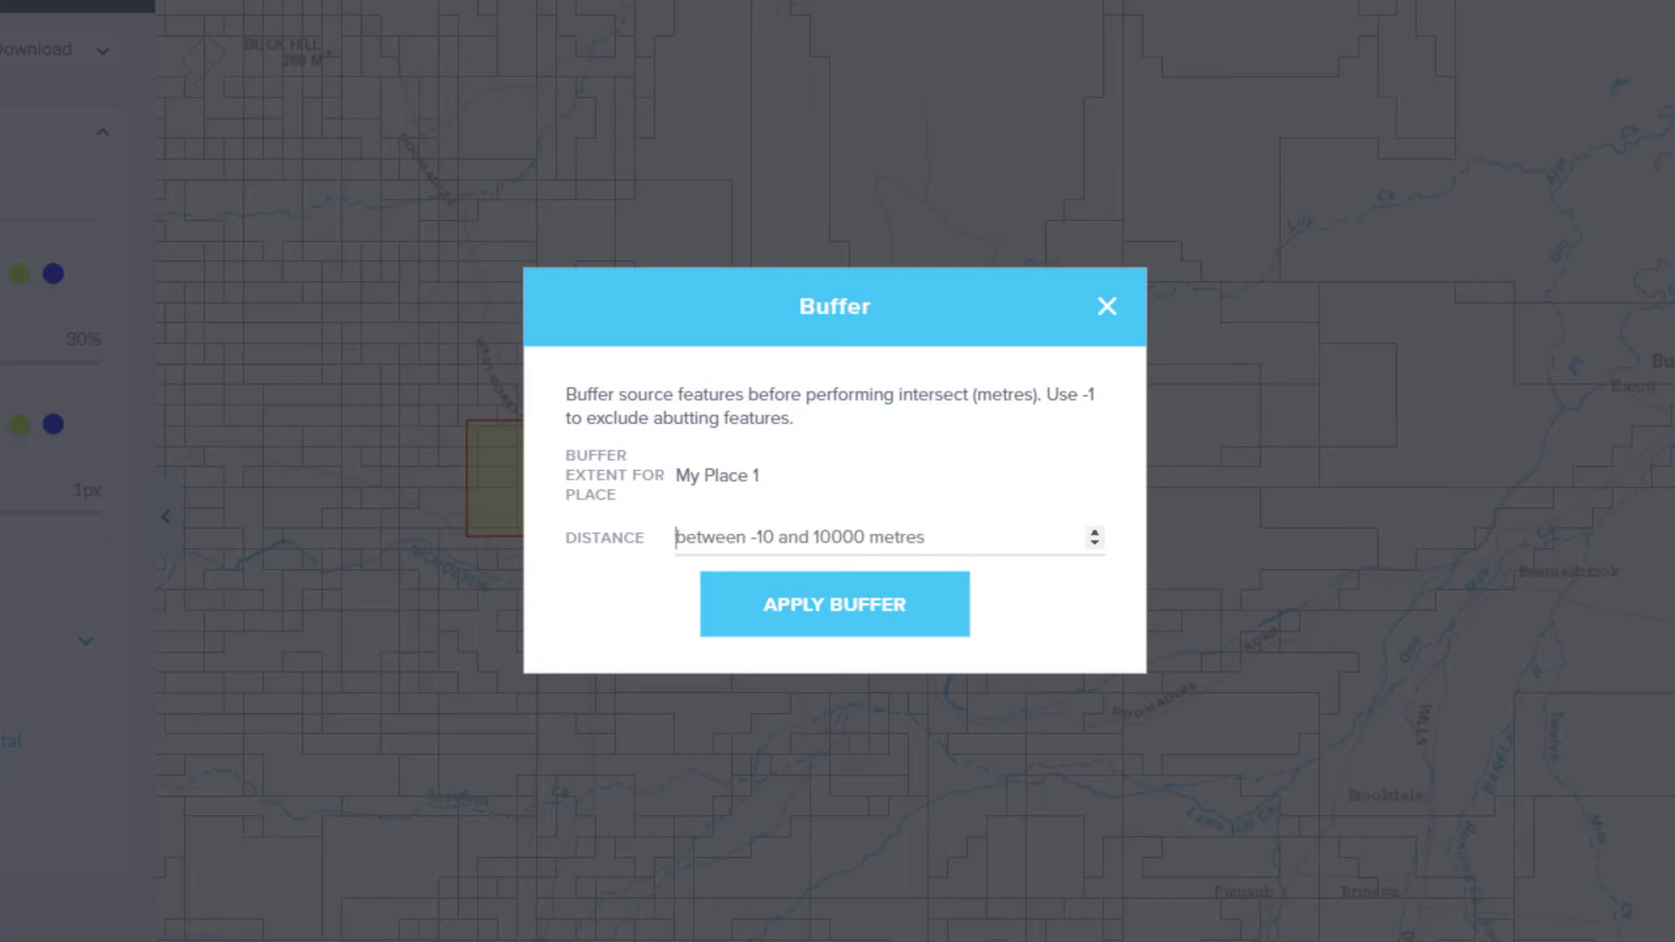
text(-1)
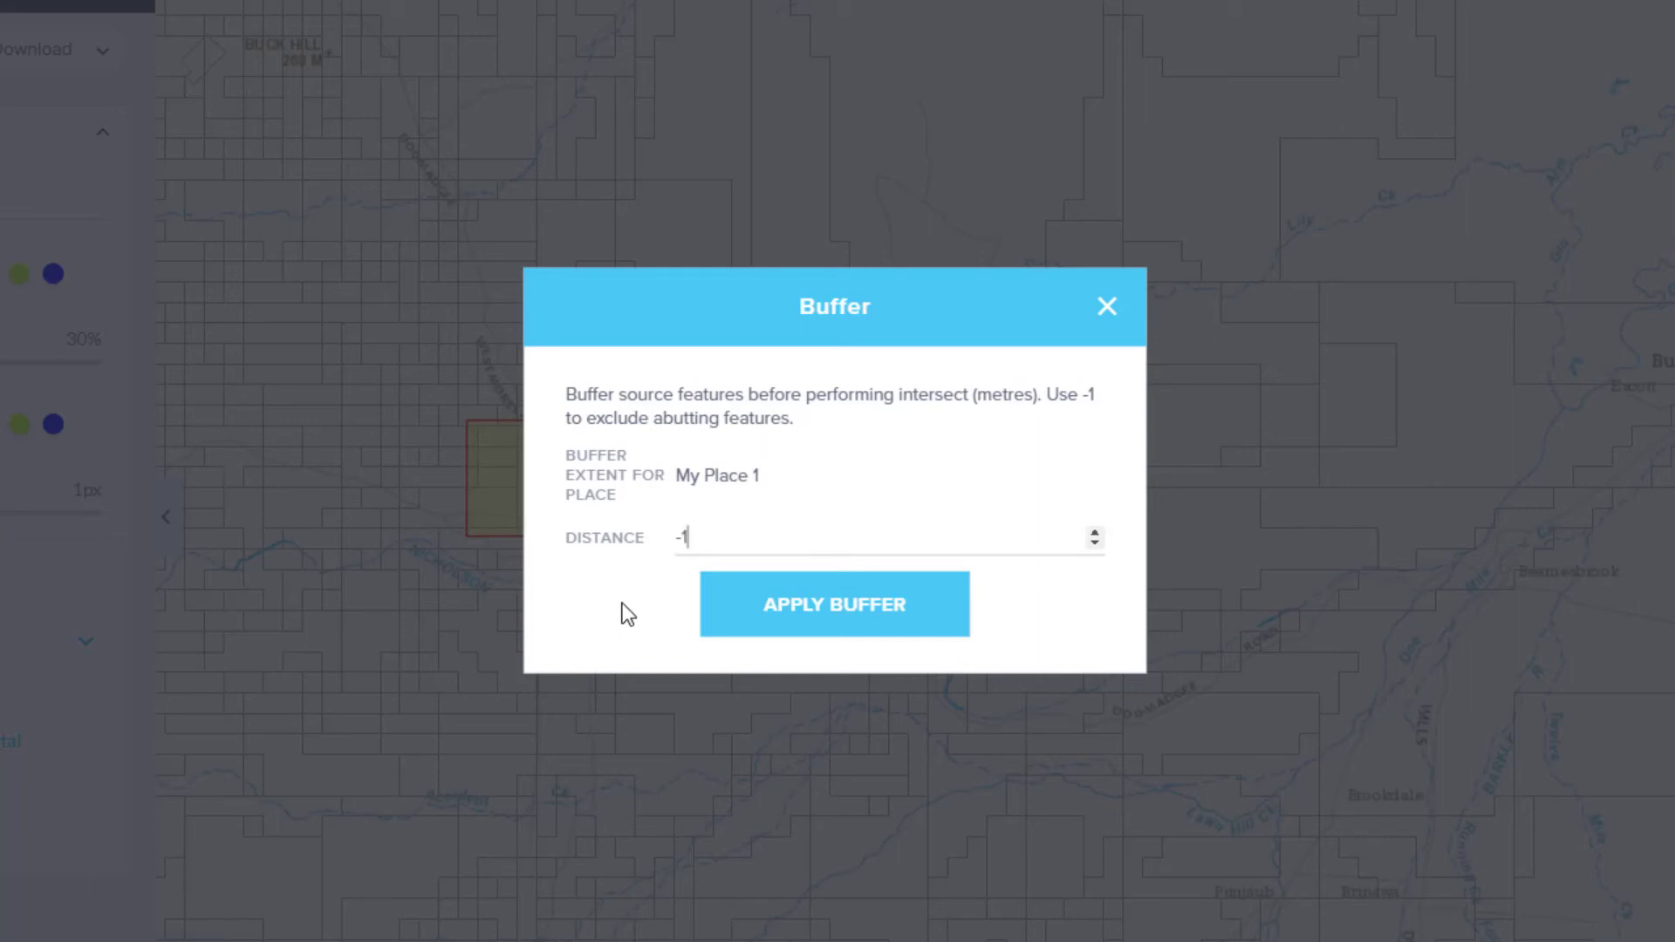
click(808, 619)
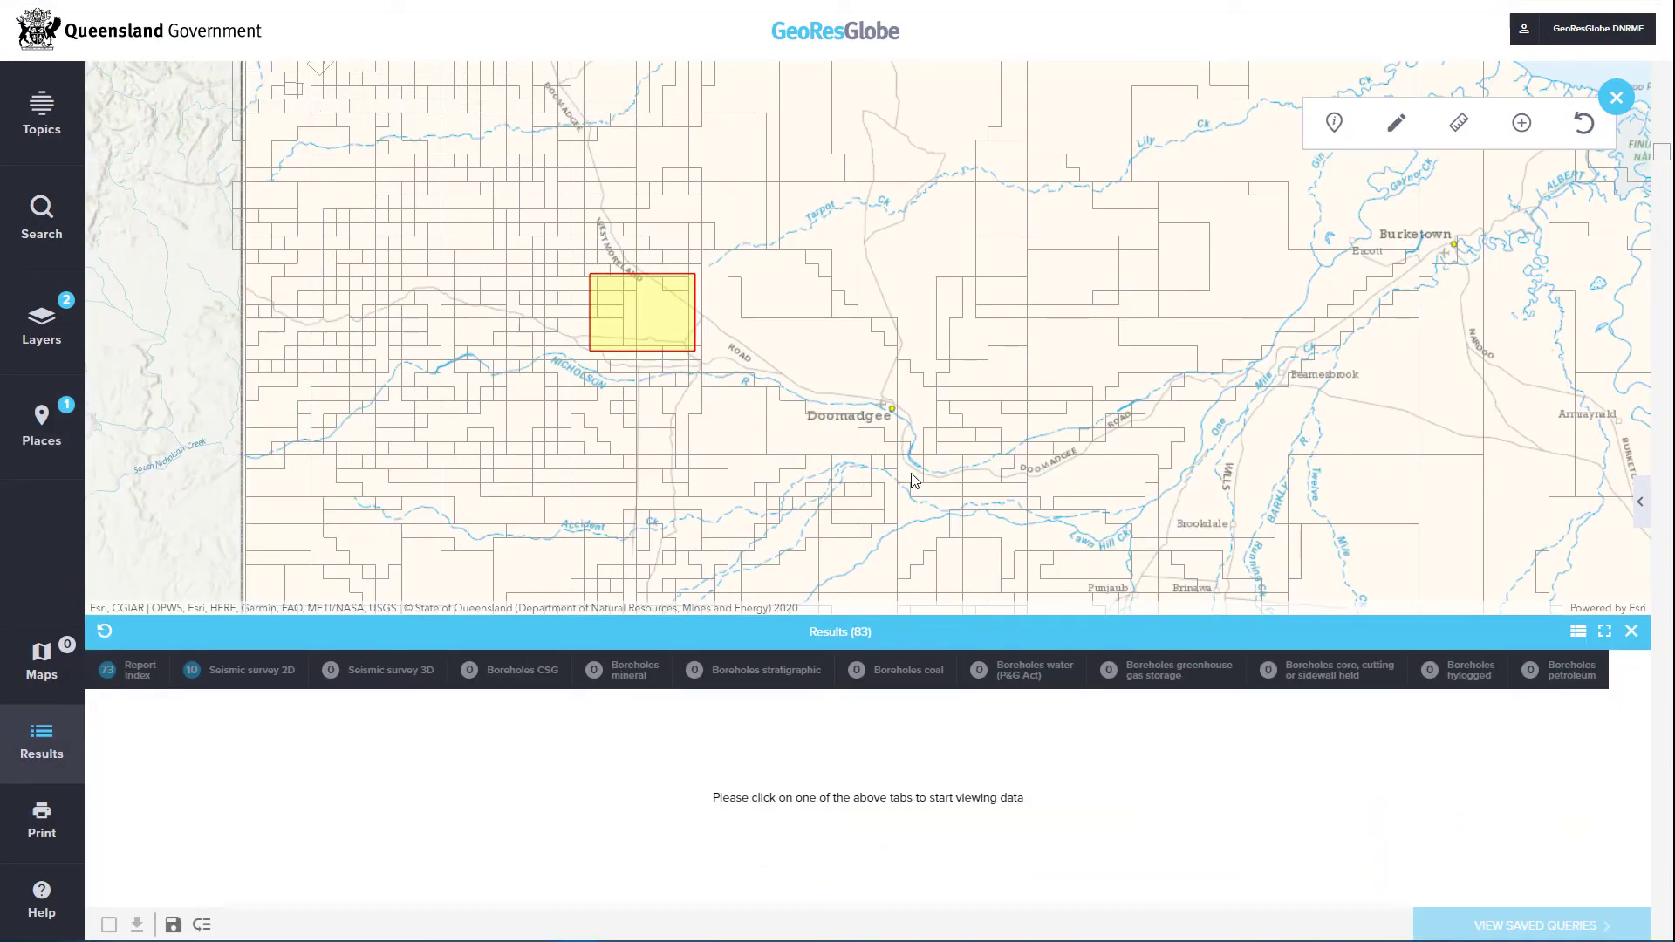
From the Seismic survey 2D results, open line 91BN-31's BURKETOWN 91 survey page on the GSQ portal.
click(246, 673)
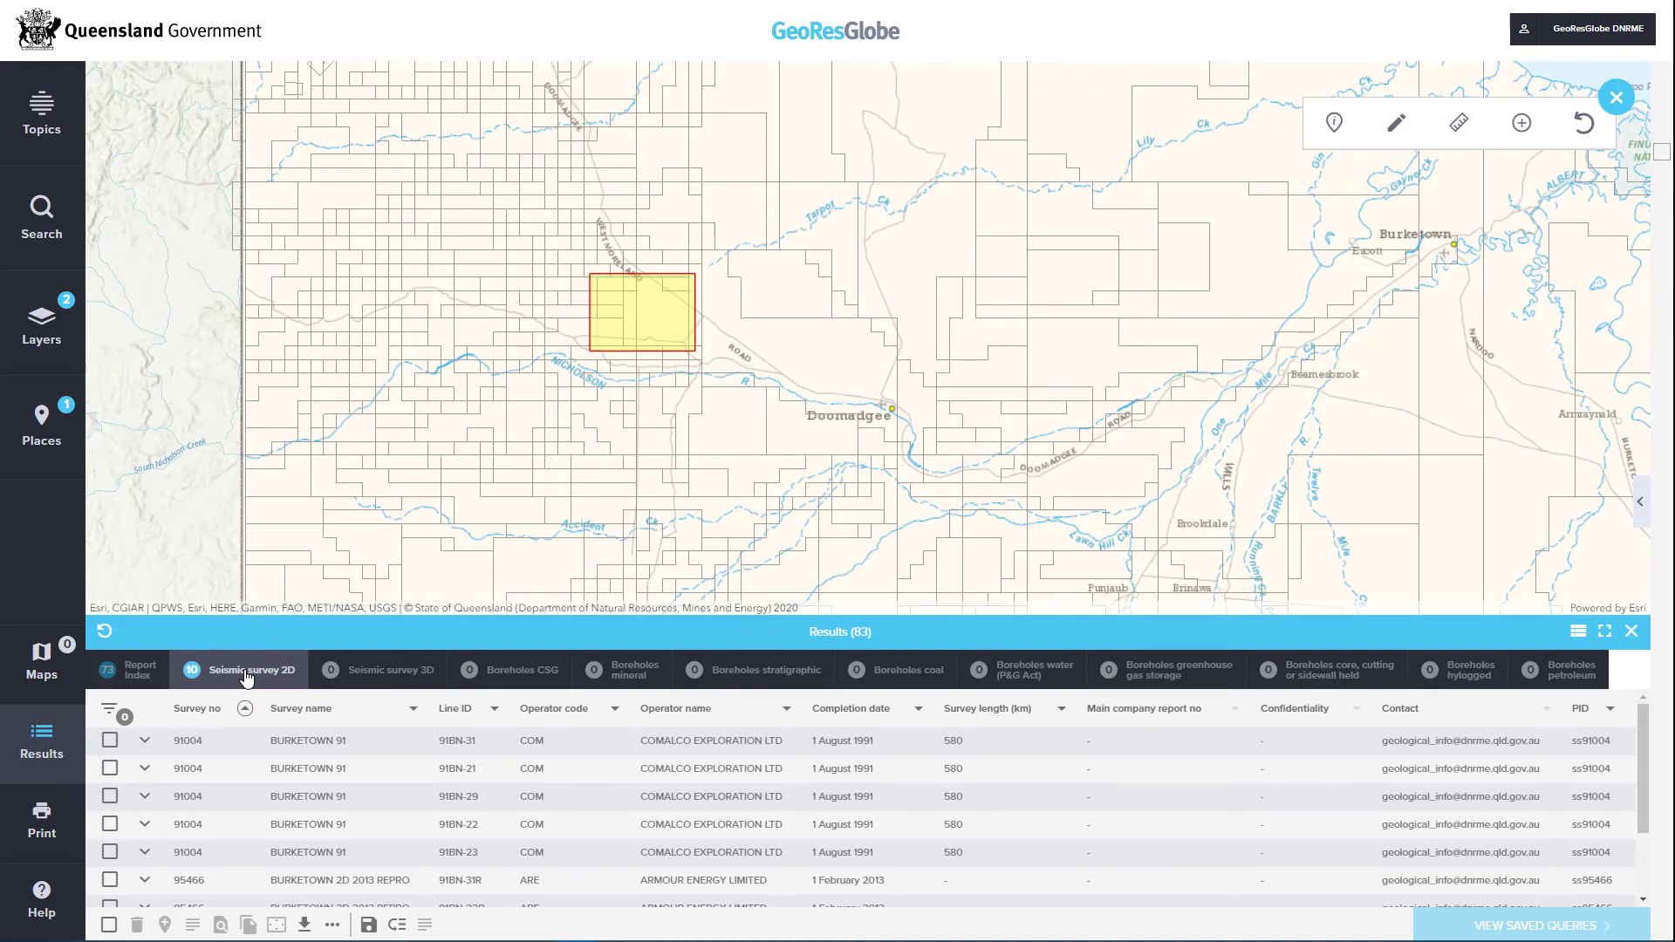
click(108, 744)
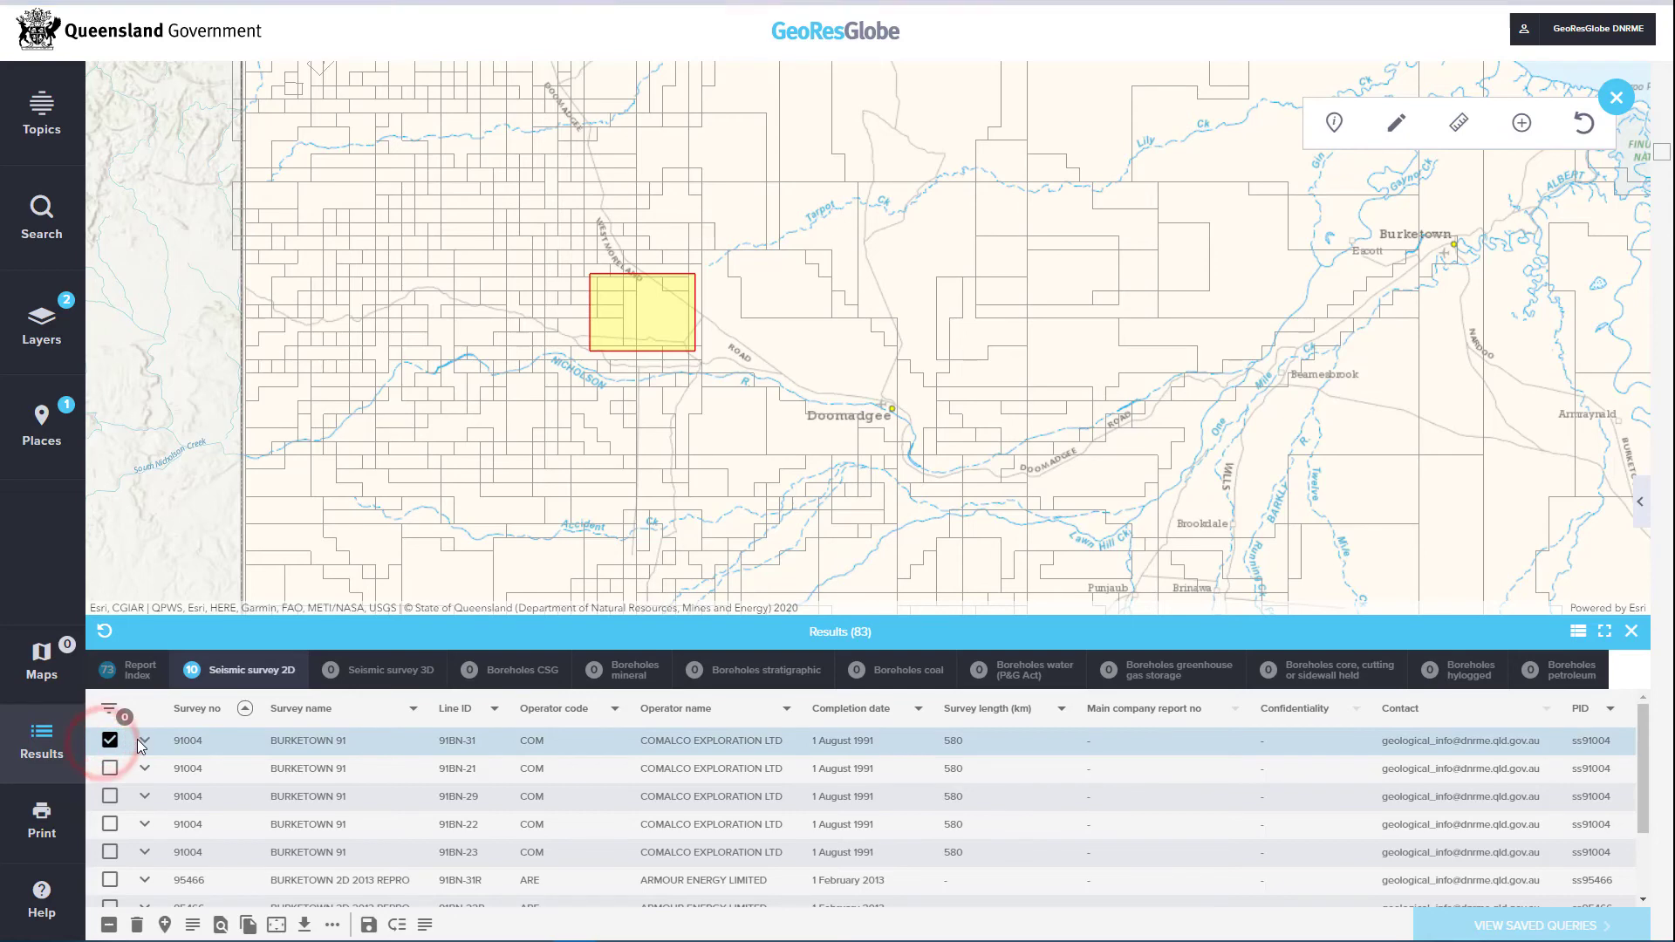
click(145, 743)
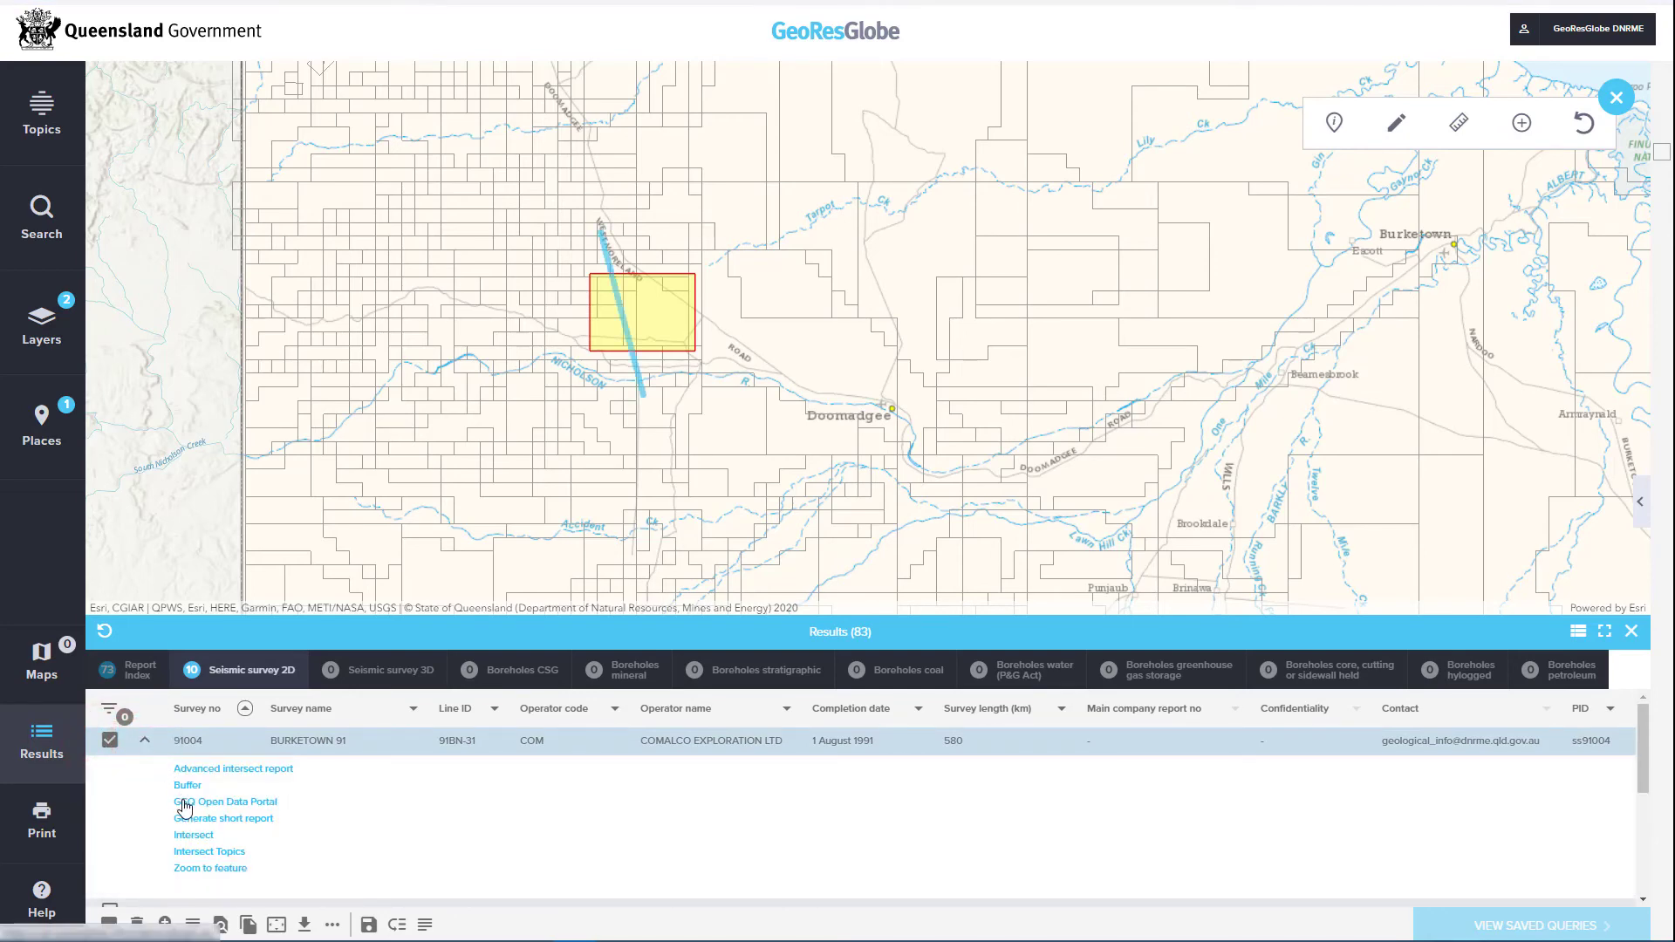
click(182, 803)
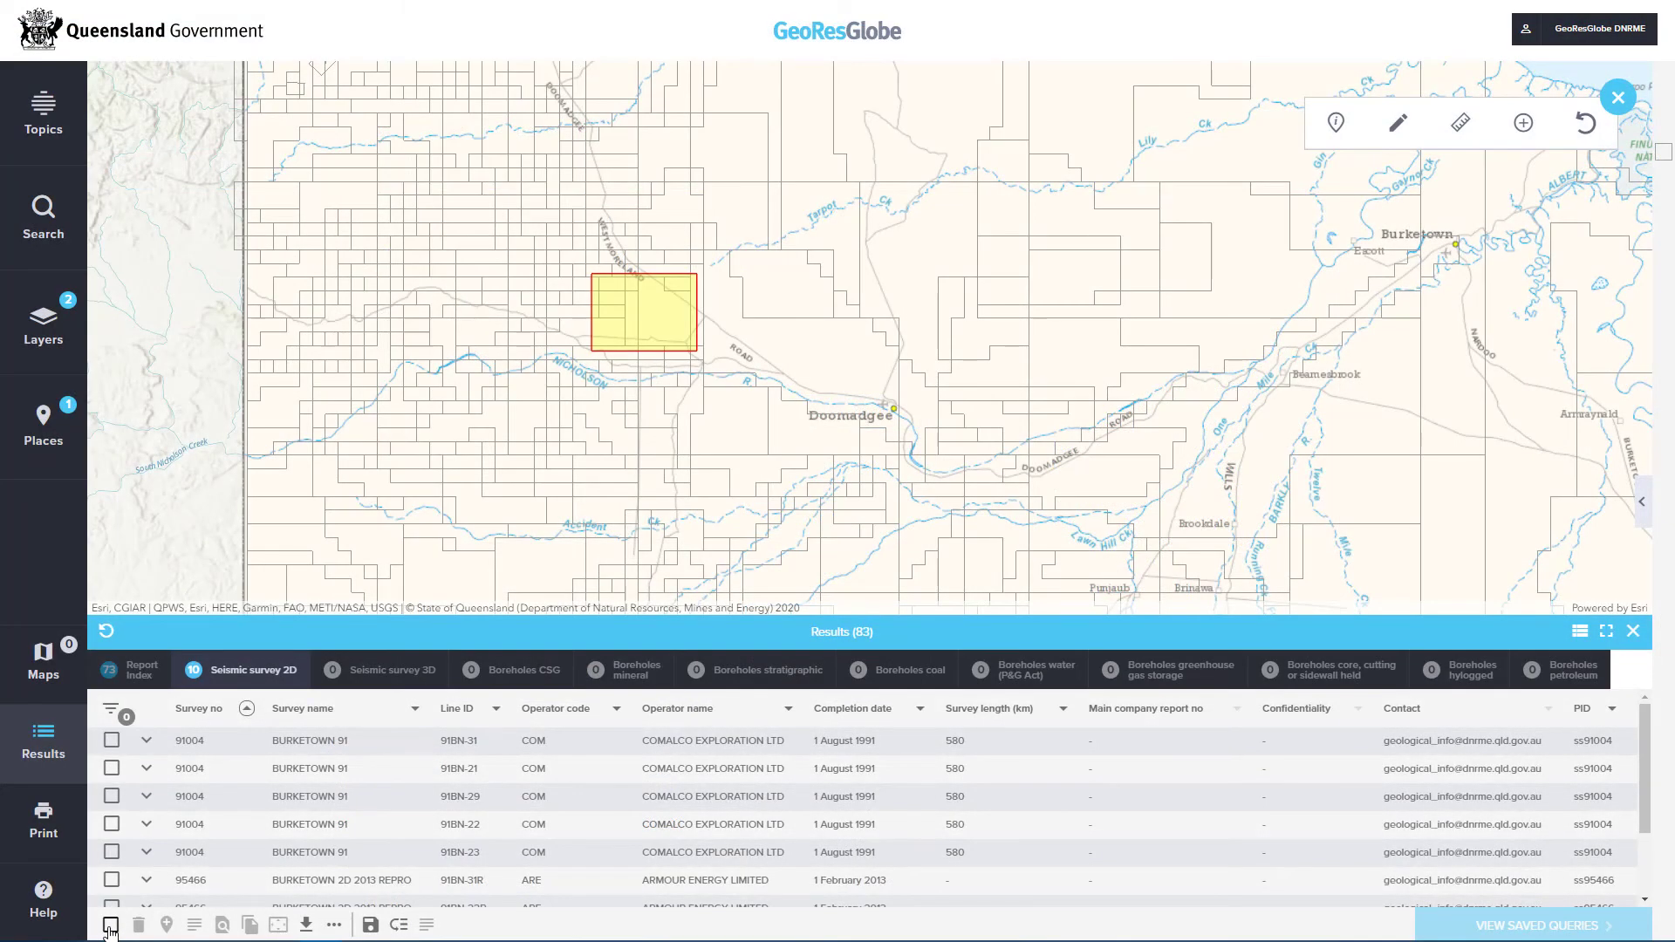
Select all 2D seismic lines to list ATP1087 BURKETOWN 2D REPRO 2013 and BURKETOWN 91 on the portal.
click(110, 925)
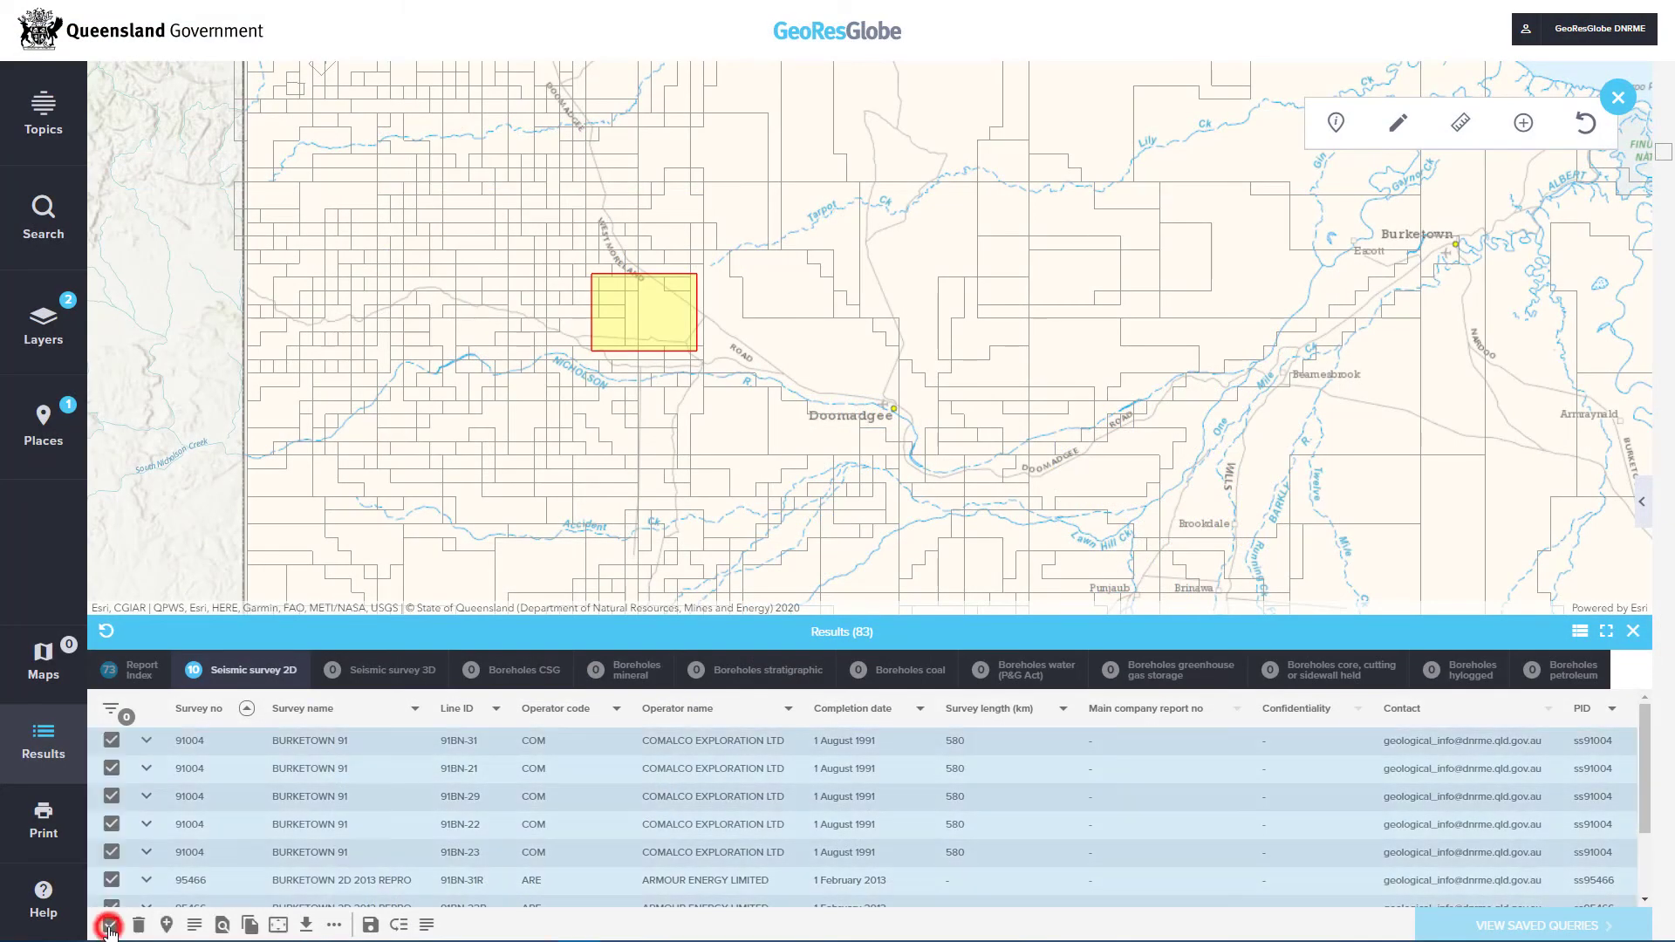
click(223, 924)
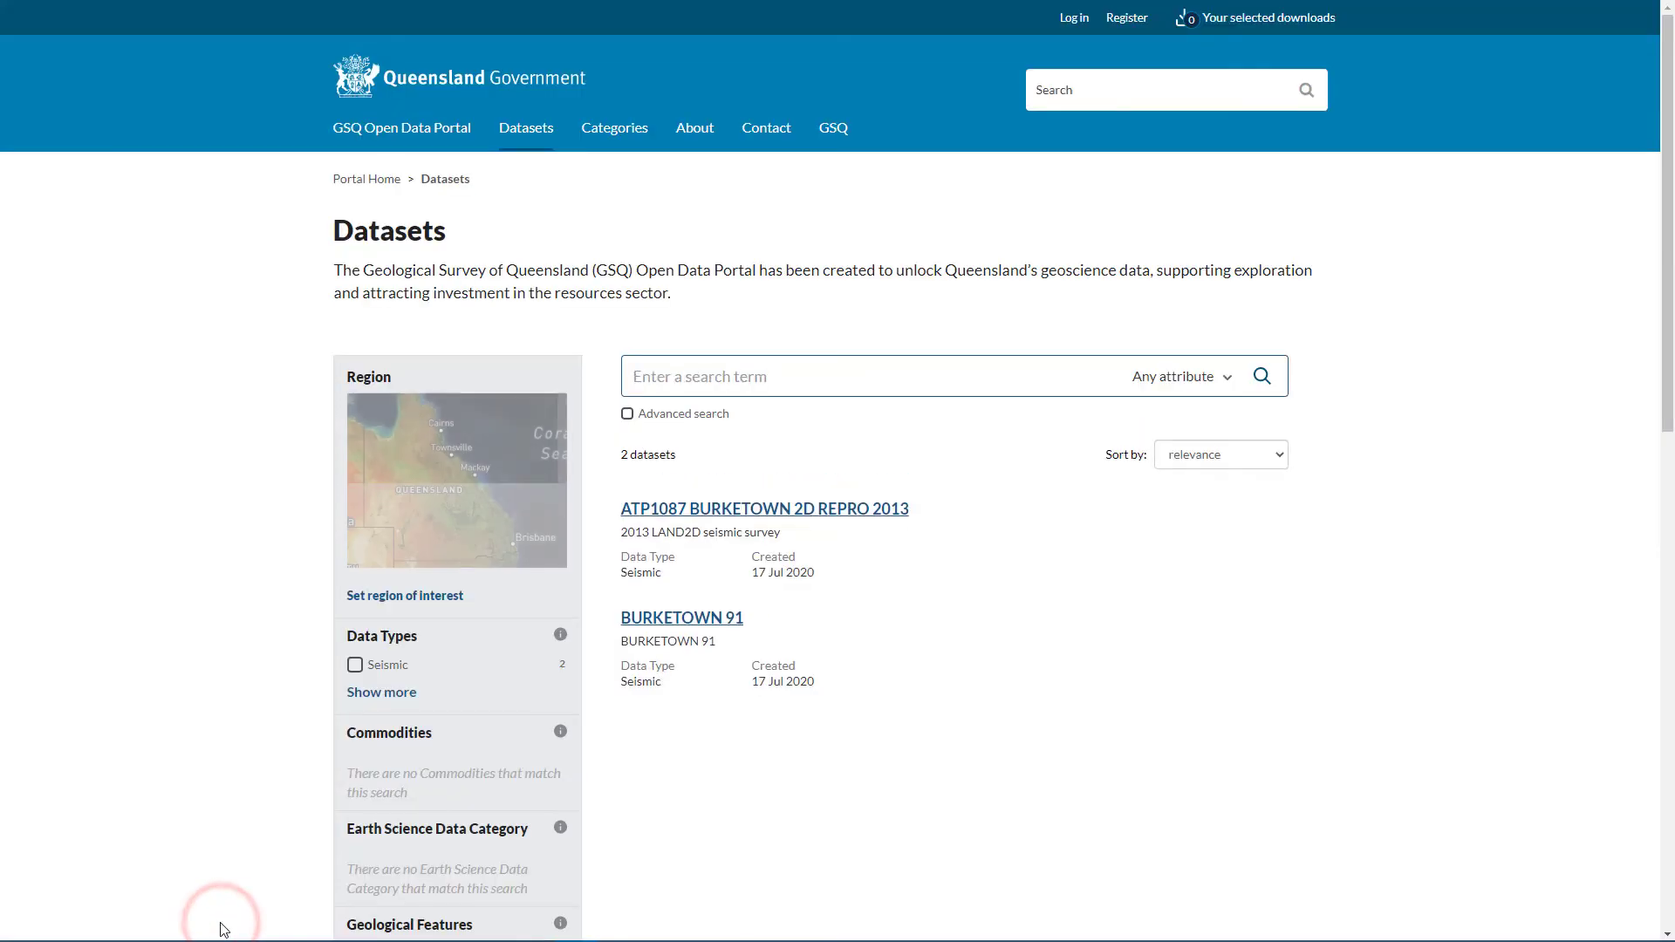